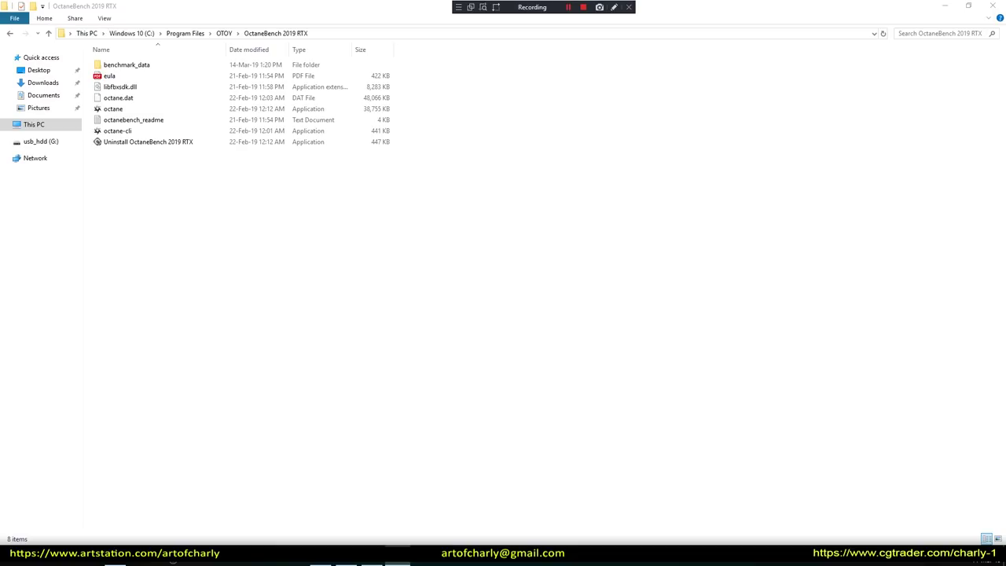
Run OctaneBench 2019, check its RTX Off (298.71) and RTX On (844.34) scores, and close the results.
double_click(149, 109)
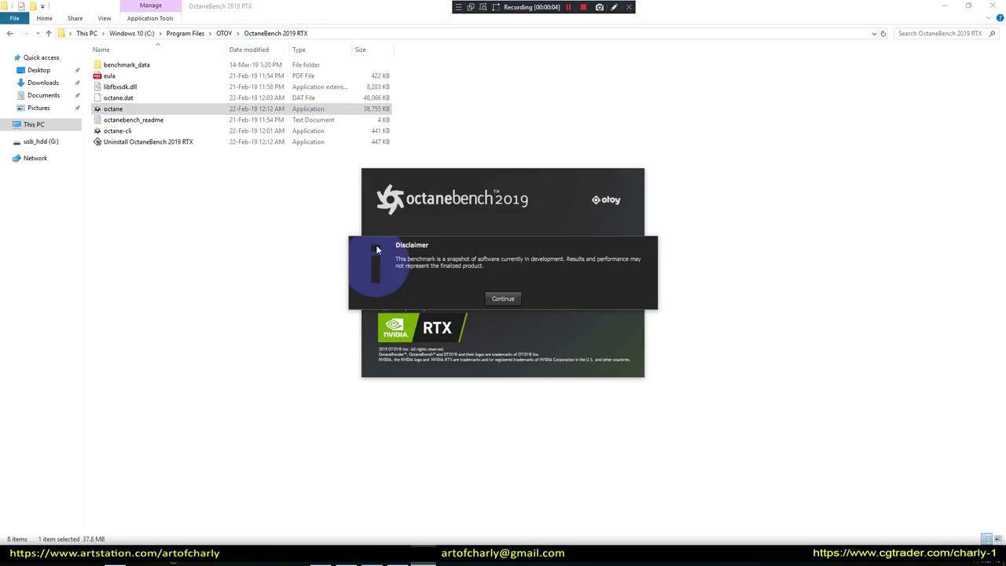
left_click(503, 298)
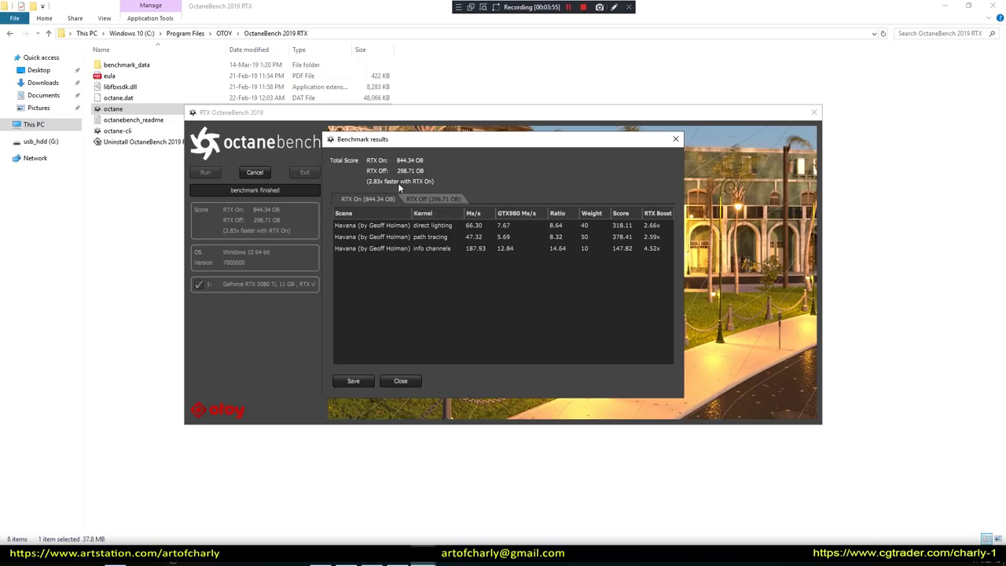
left_click(442, 199)
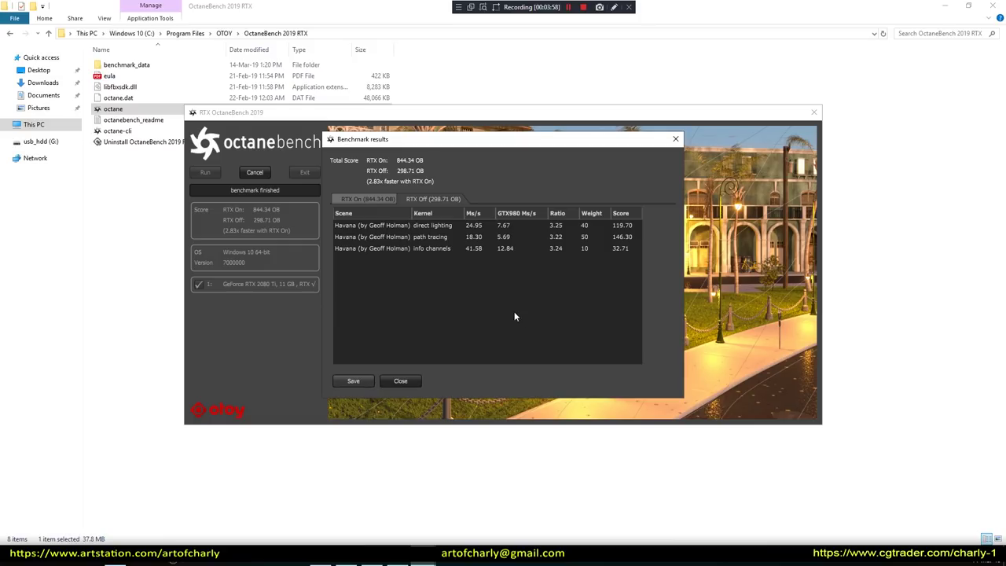
left_click(377, 200)
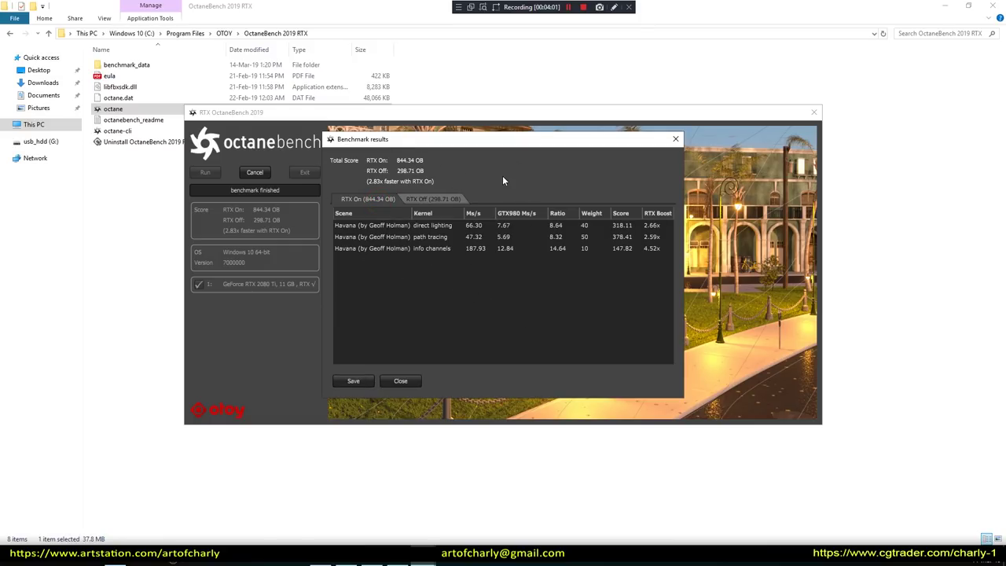
left_click(401, 382)
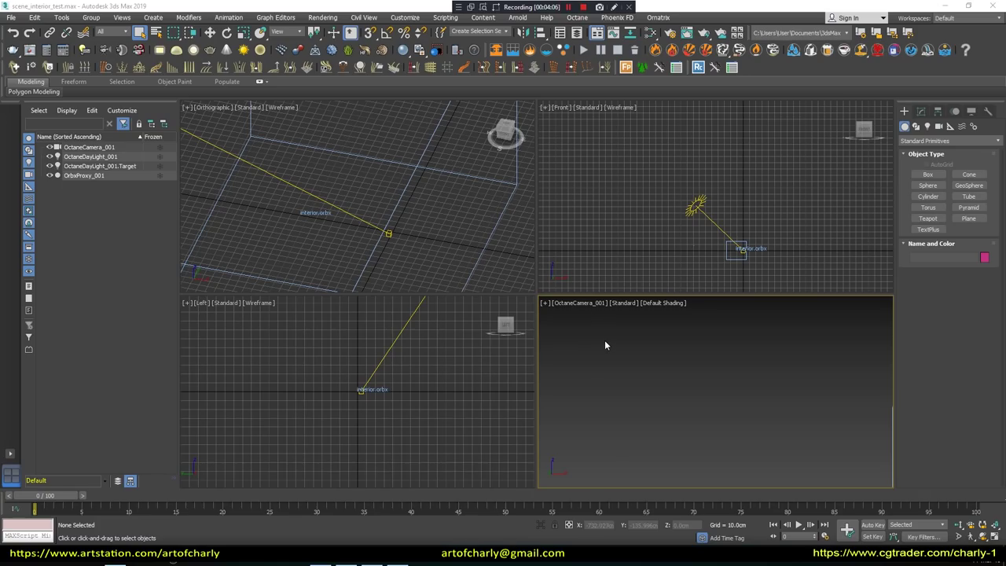
Open the Octane viewport from the camera view's quad menu to render the wine-glass interior.
right_click(605, 339)
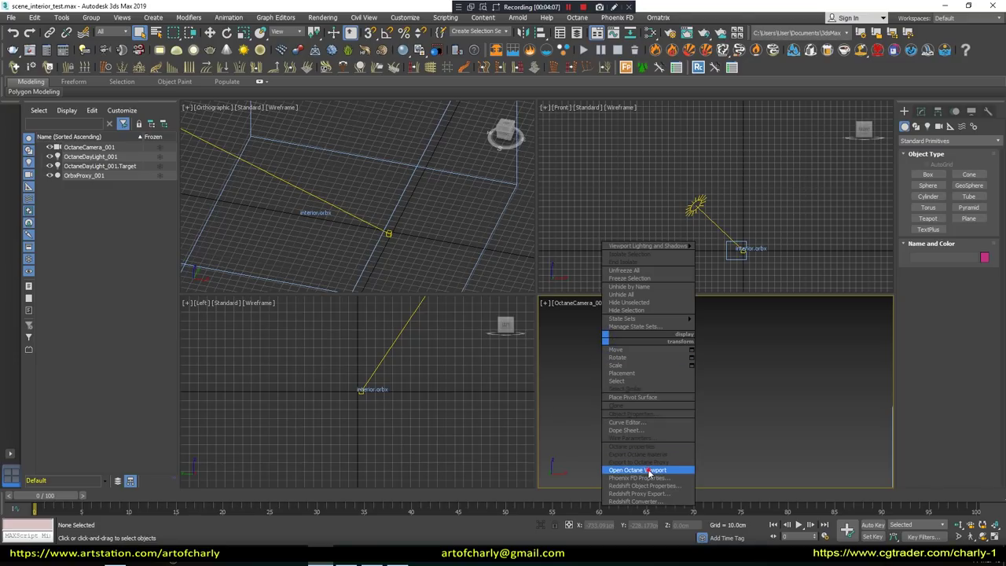
left_click(648, 470)
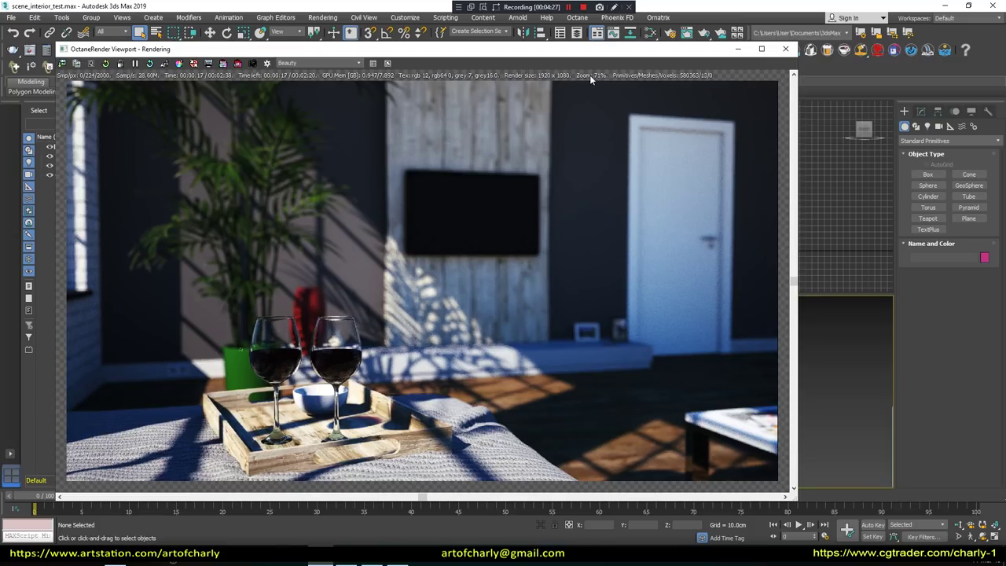
Add an Octane daylight sun, re-render the camera view, and move the sun along Y.
left_click_drag(565, 57, 448, 75)
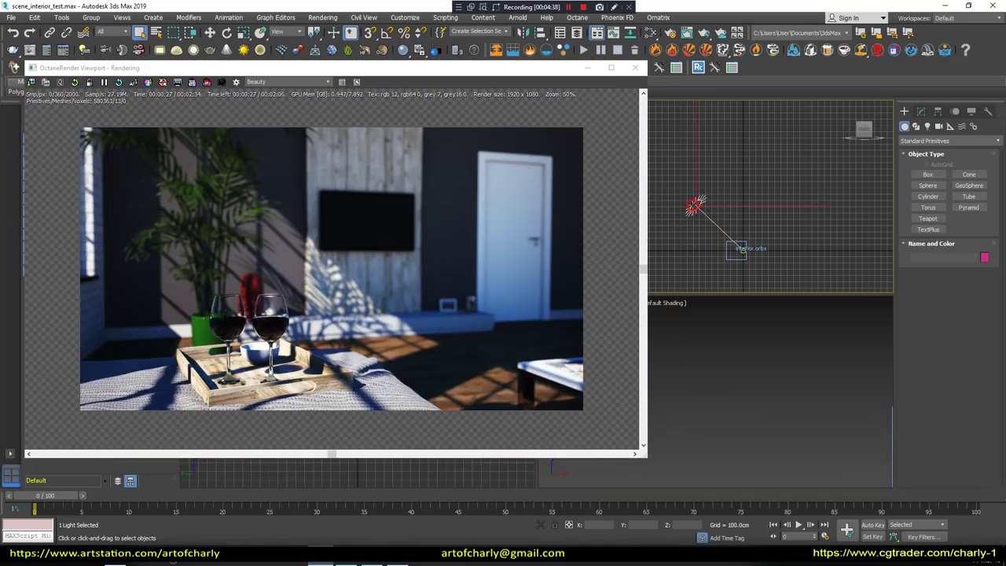
left_click(695, 205)
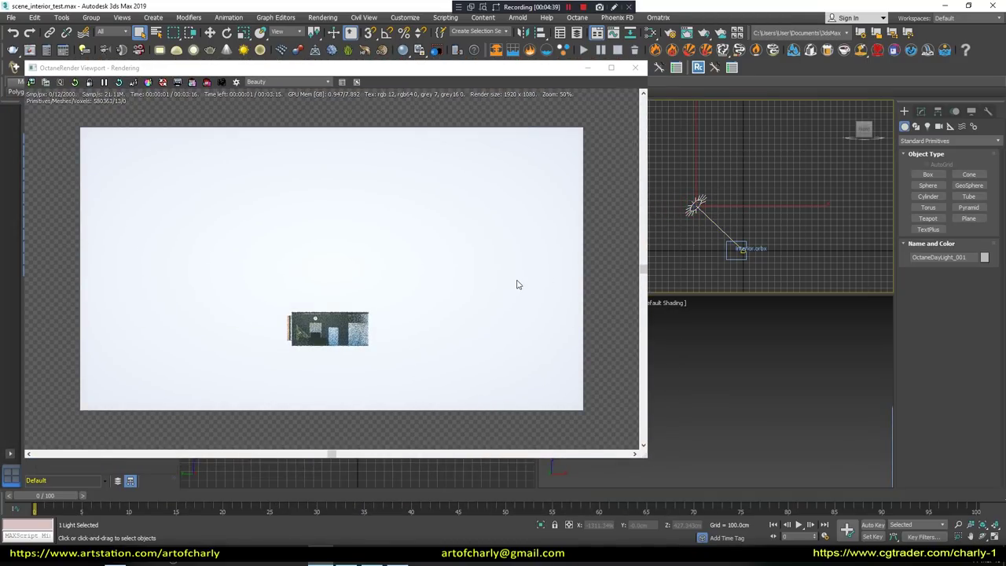
right_click(723, 345)
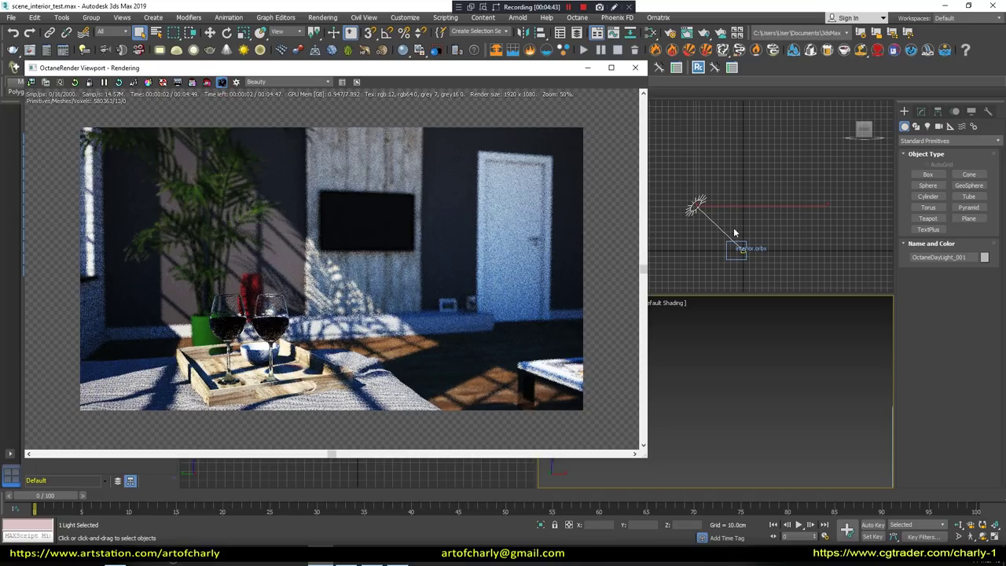
left_click(699, 206)
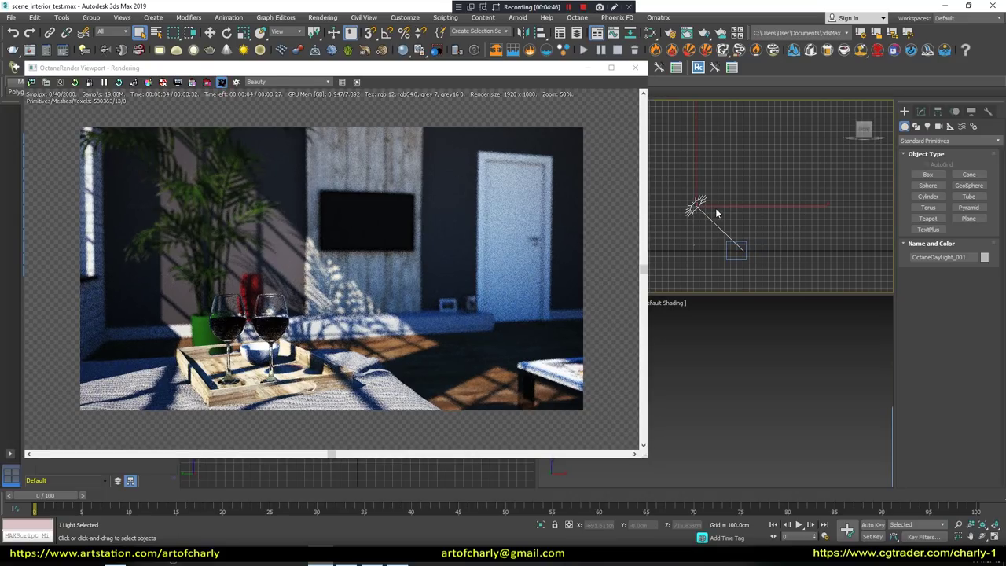
key("w")
left_click_drag(695, 127, 688, 151)
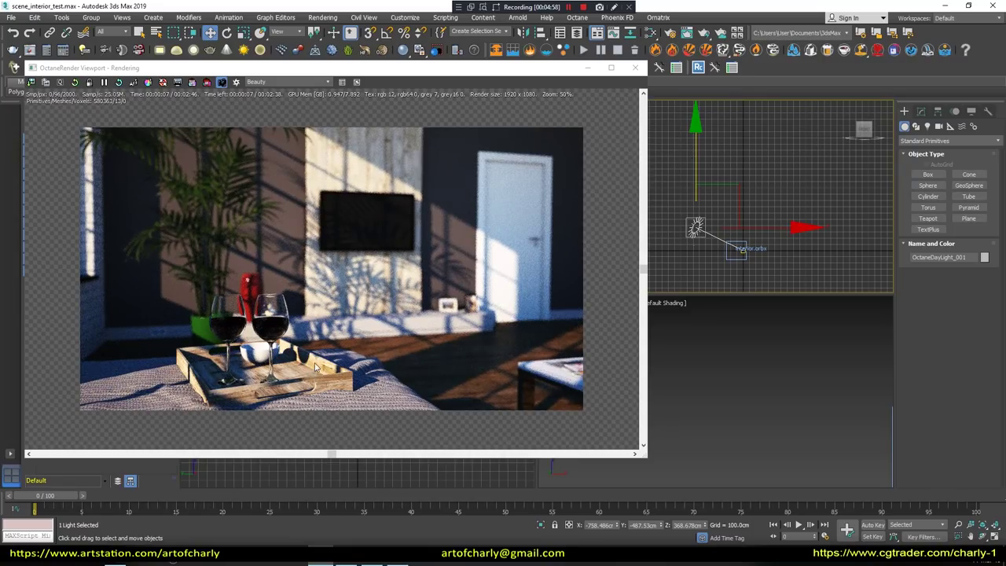
Zoom into the render to inspect the wine glasses and tray, then reframe the whole room.
scroll(315, 367, "up", 2)
scroll(209, 361, "up", 1)
scroll(212, 363, "up", 1)
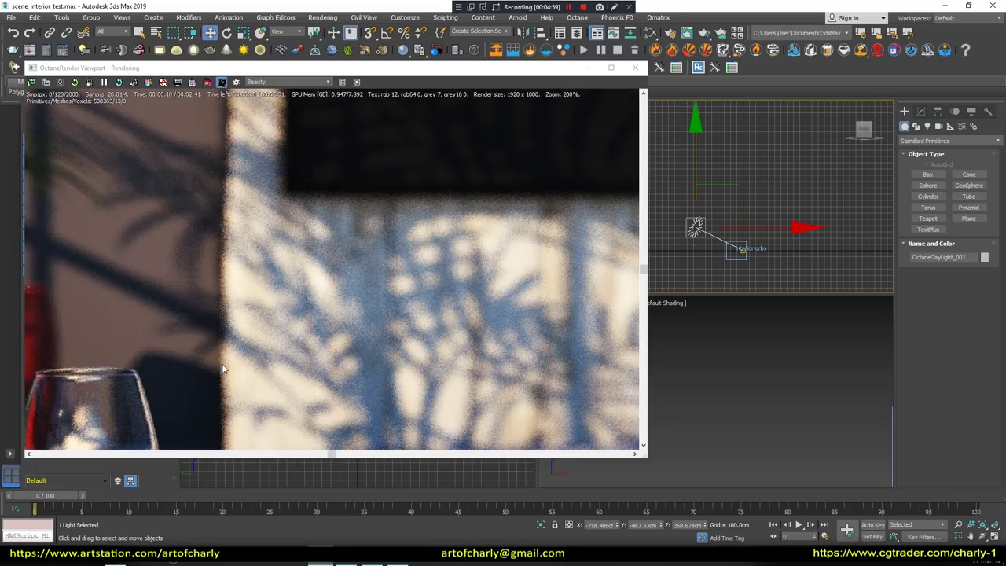
middle_click_drag(303, 322, 334, 272)
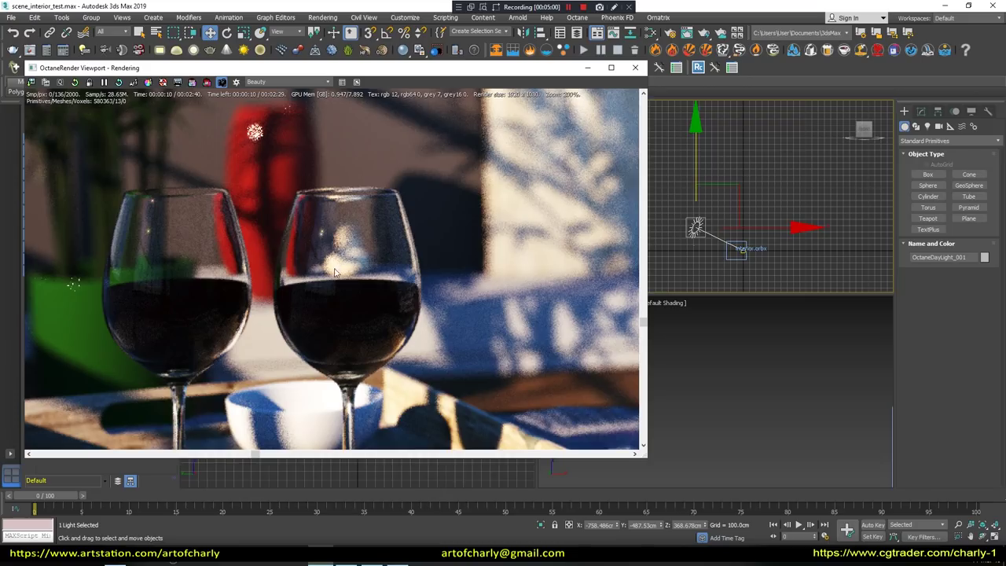
middle_click_drag(409, 316, 358, 241)
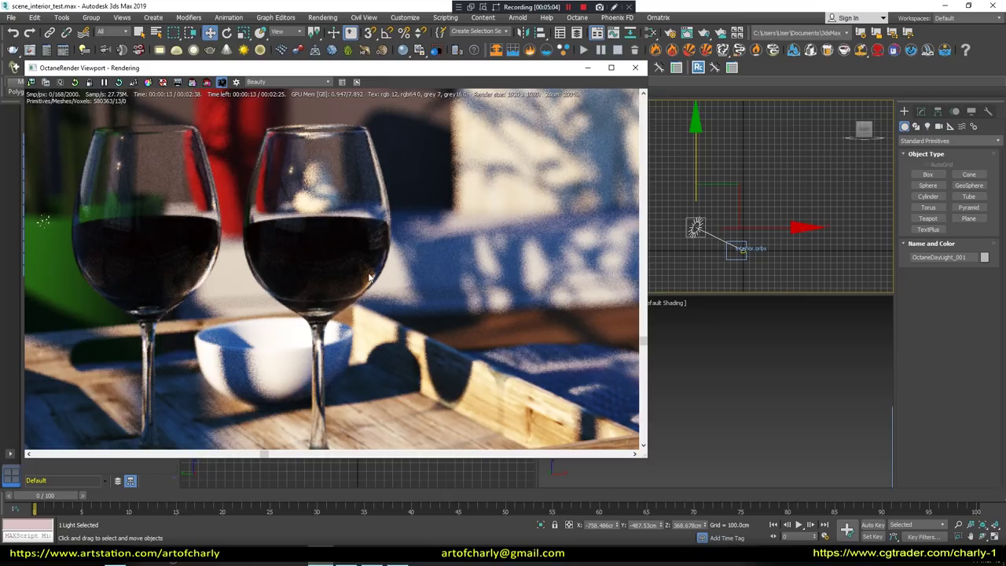
scroll(427, 273, "down", 1)
scroll(496, 270, "down", 1)
scroll(496, 270, "down", 1)
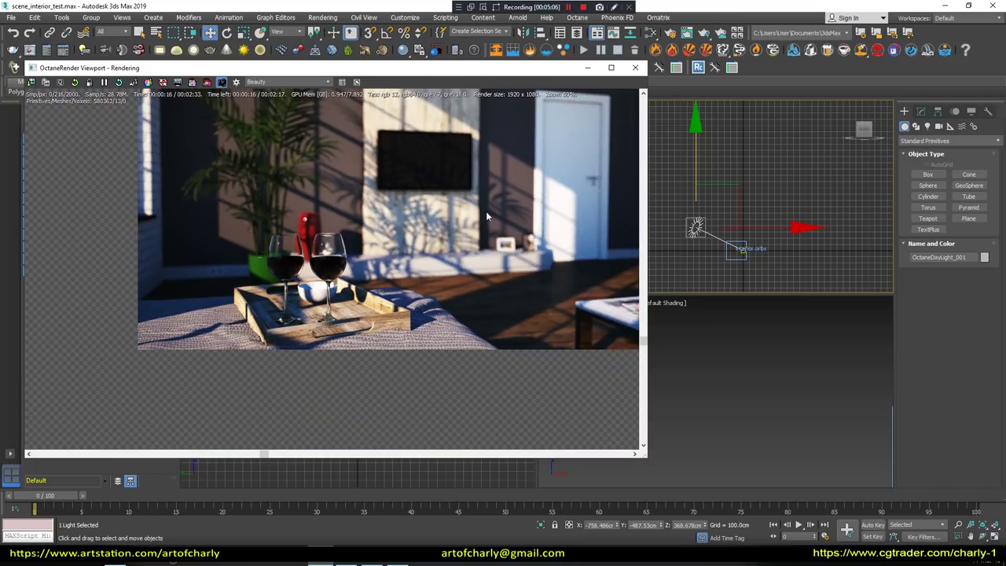
mouse_move(485, 210)
middle_mouse_down()
mouse_move(396, 306)
mouse_move(443, 270)
middle_mouse_up()
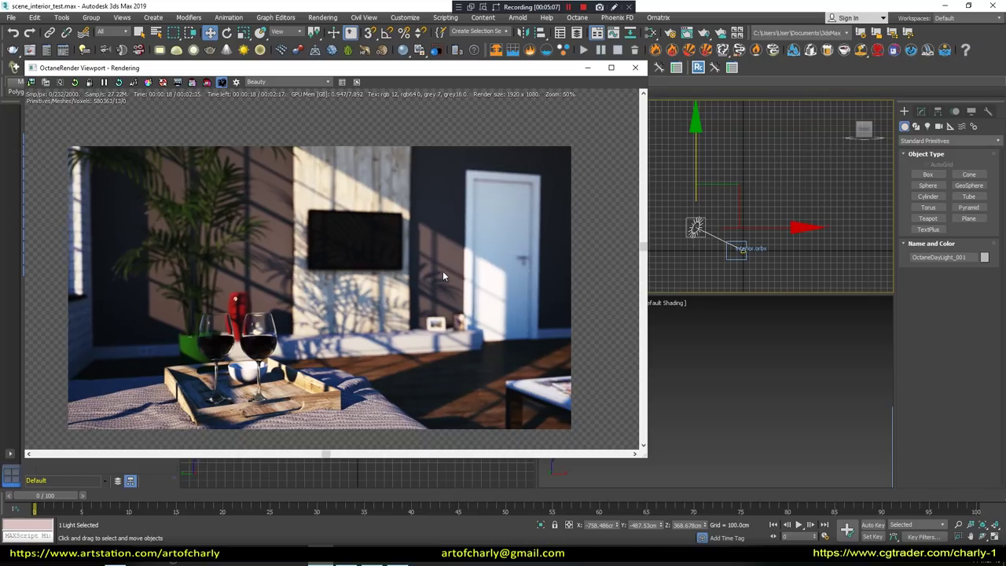
scroll(442, 271, "up", 1)
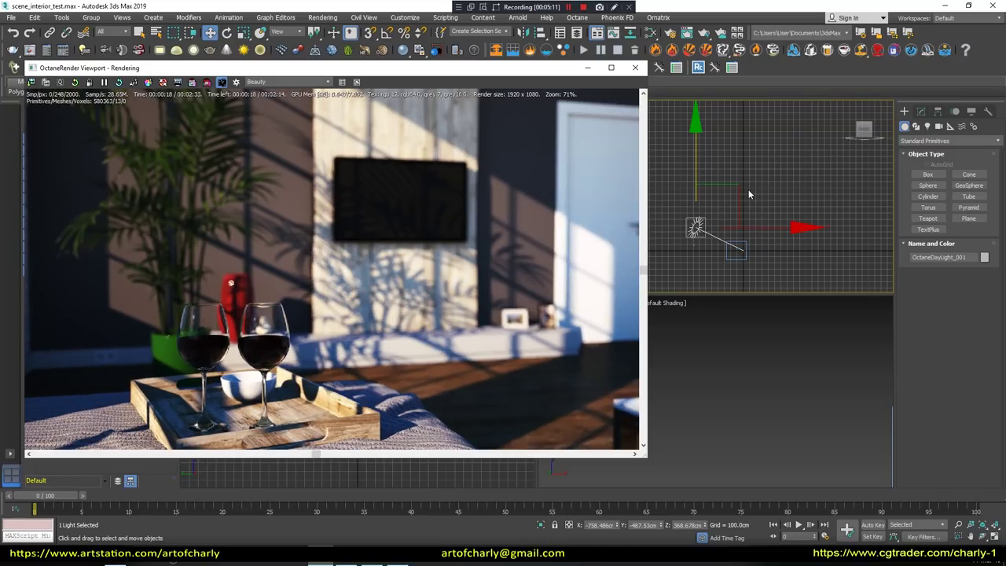
Lower and then raise the sun light in the viewport to shift where sunlight falls.
mouse_move(759, 189)
middle_mouse_down("alt")
mouse_move(720, 171)
mouse_move(697, 134)
middle_mouse_up("alt")
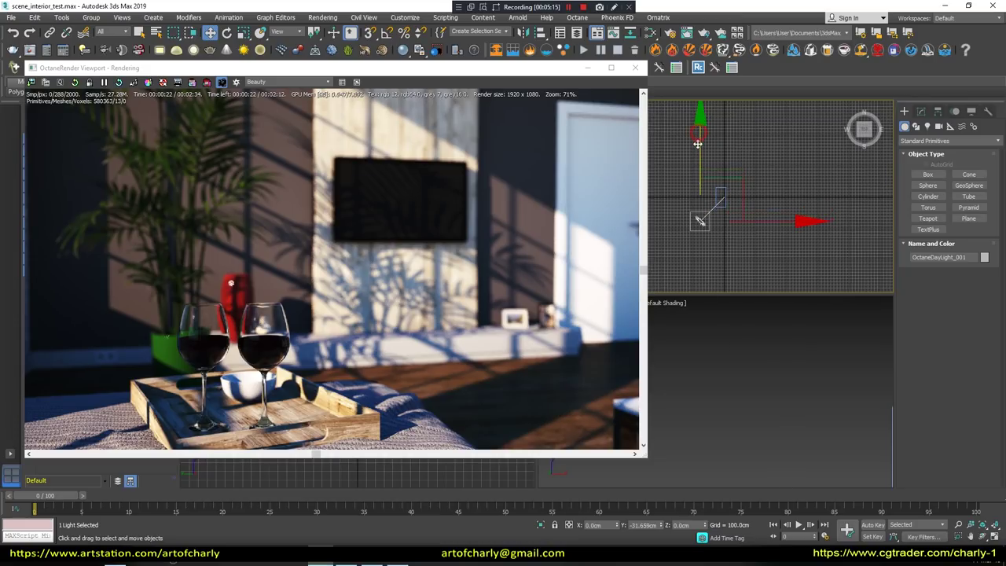
left_click_drag(699, 132, 698, 163)
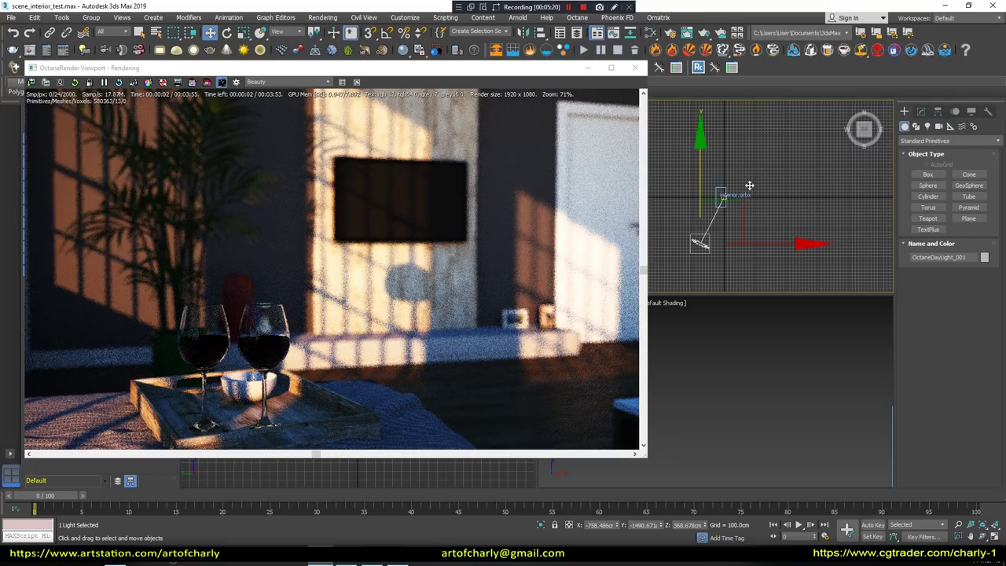
middle_click_drag(747, 188, 731, 165, "alt")
scroll(753, 169, "down", 3)
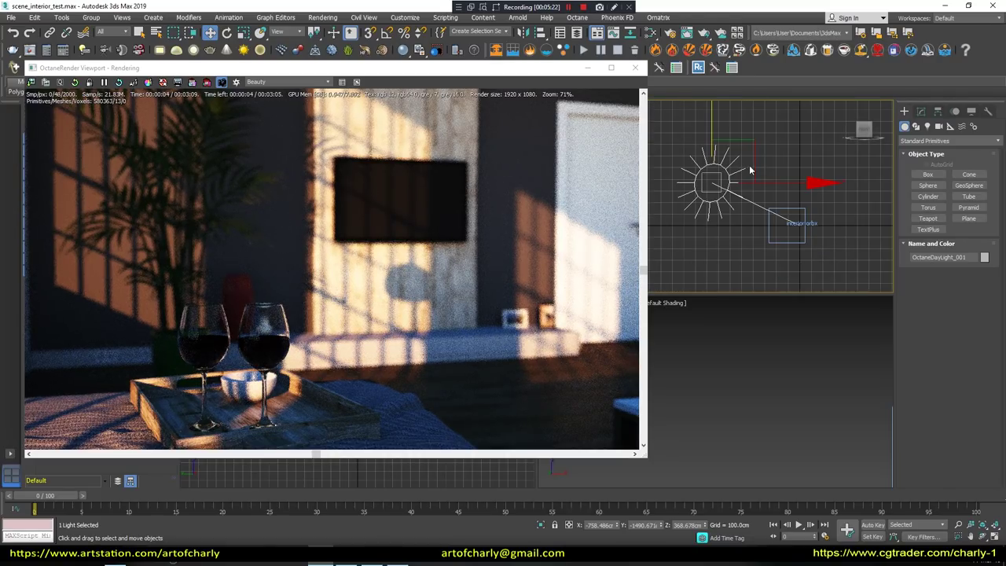
left_click_drag(710, 114, 709, 148)
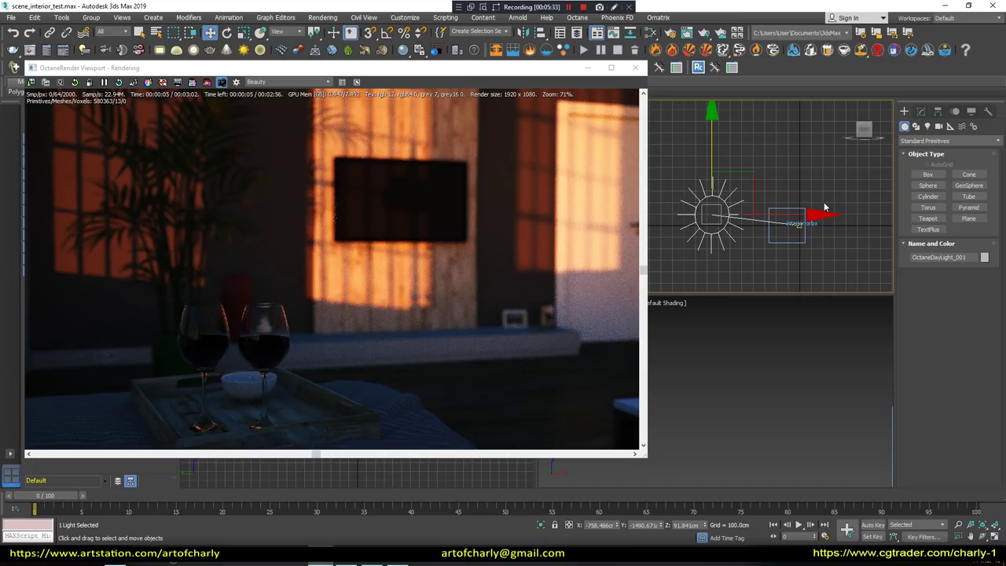
scroll(779, 185, "down", 1)
scroll(779, 186, "down", 1)
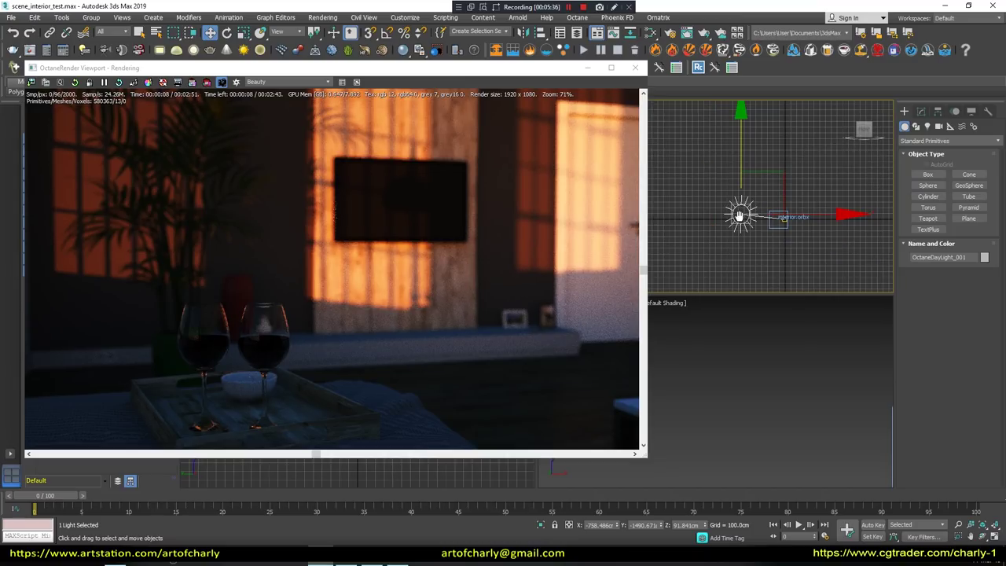
middle_click_drag(738, 215, 704, 236)
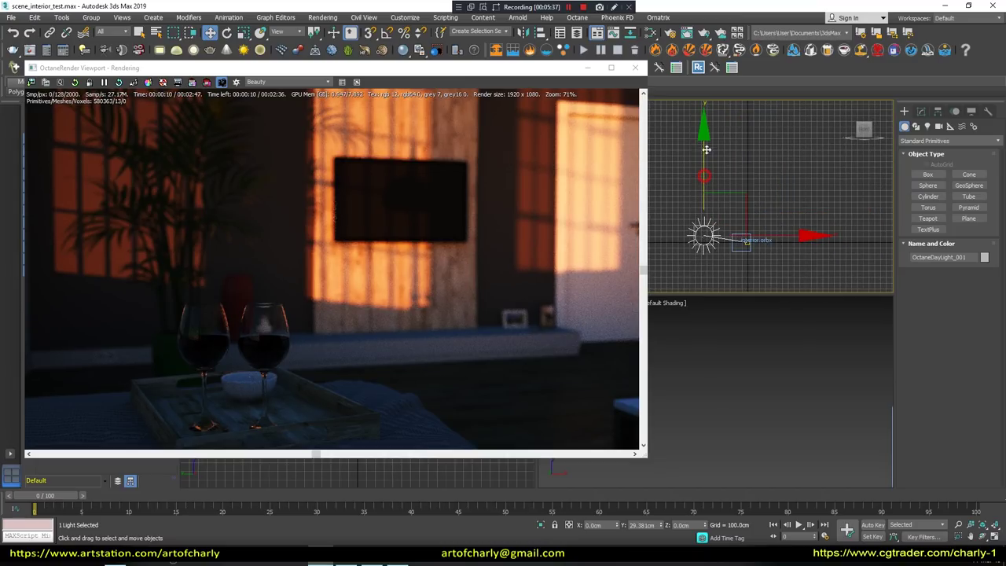
left_click_drag(706, 149, 711, 137)
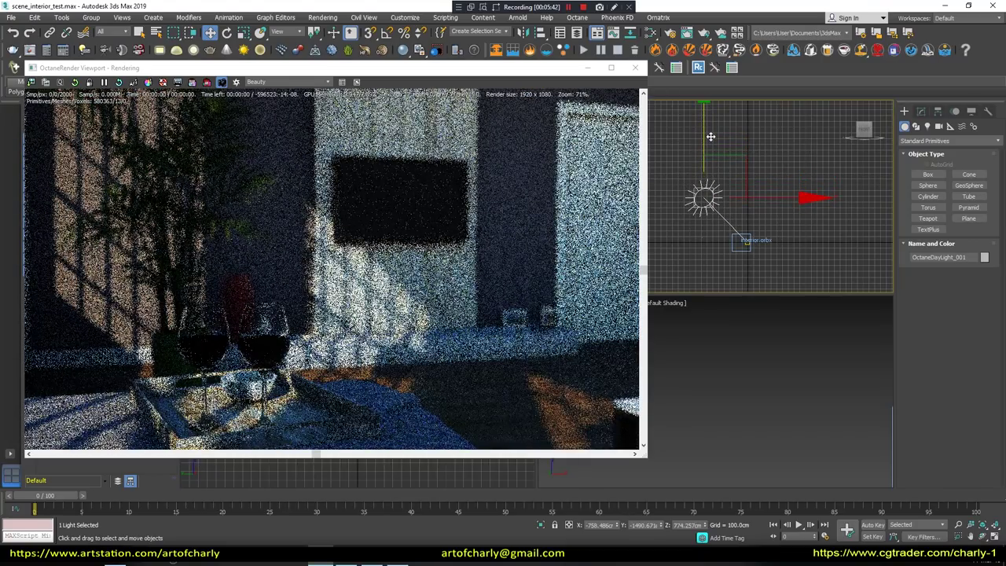
In Top view, move the sun up and left so its light strikes the back wall.
key("t")
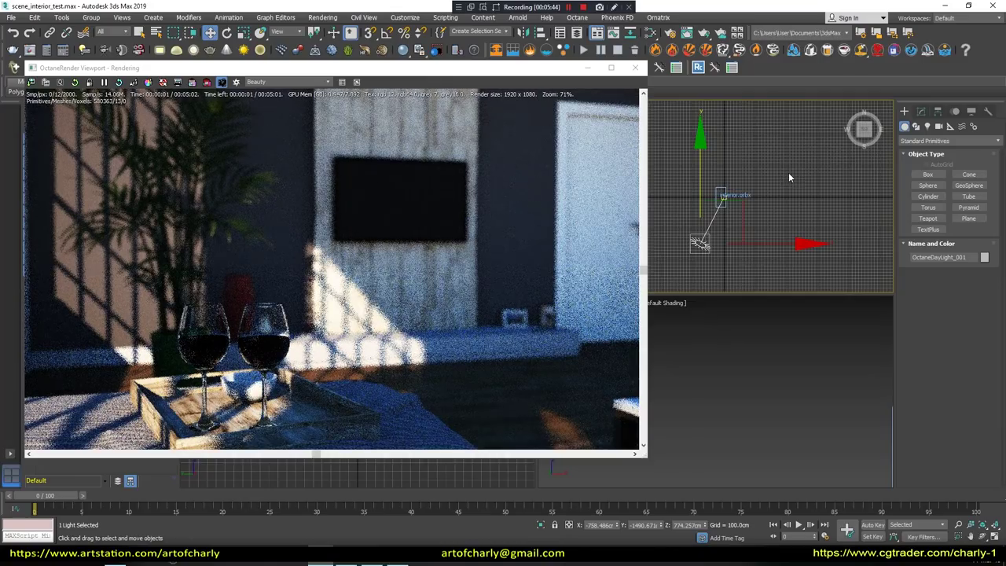
middle_click_drag(788, 172, 741, 237, "alt")
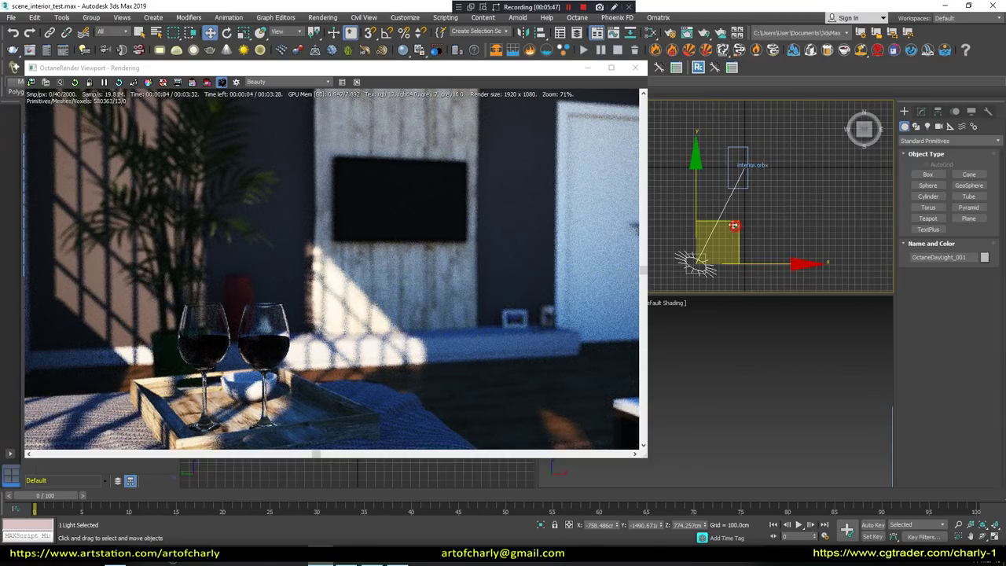
mouse_move(733, 225)
left_mouse_down()
mouse_move(702, 155)
mouse_move(728, 168)
left_mouse_up()
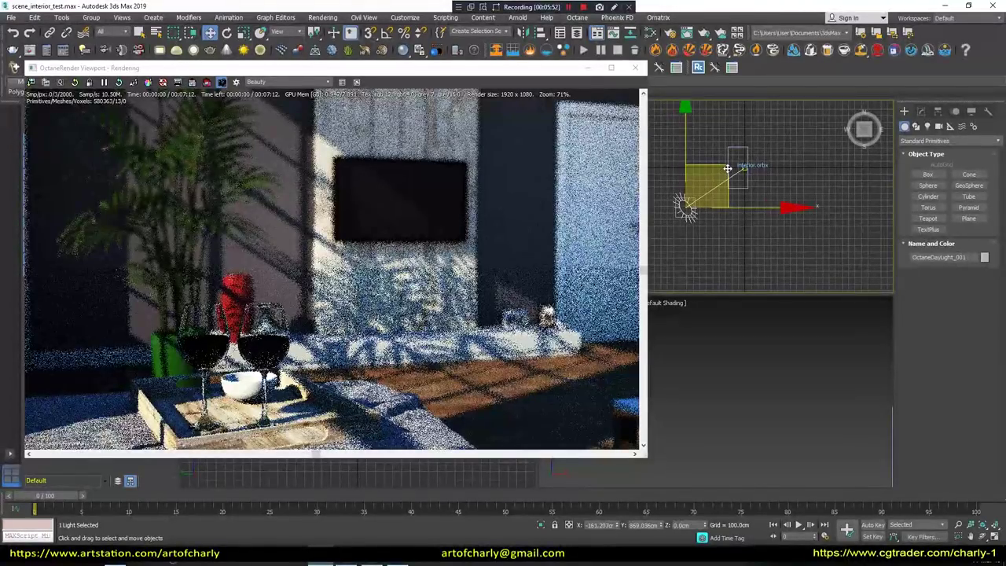
mouse_move(727, 169)
left_mouse_down()
mouse_move(708, 213)
mouse_move(682, 191)
left_mouse_up()
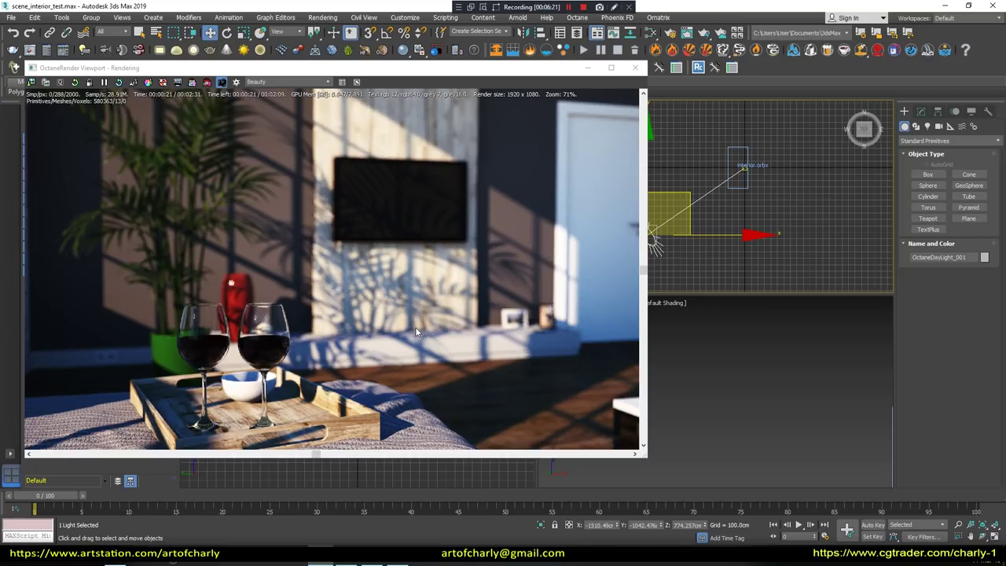
scroll(276, 363, "up", 3)
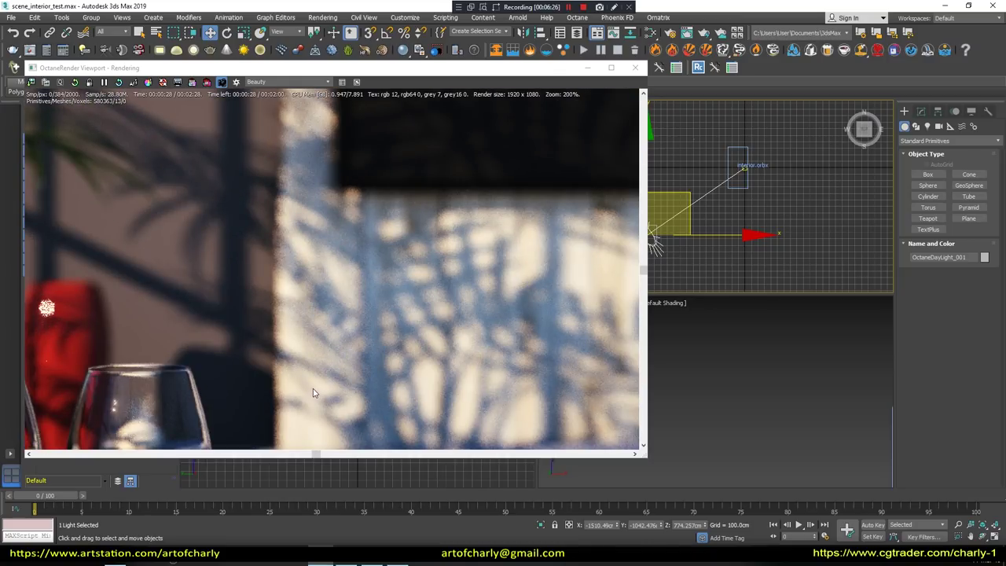
mouse_move(313, 388)
middle_mouse_down()
mouse_move(443, 198)
mouse_move(426, 226)
middle_mouse_up()
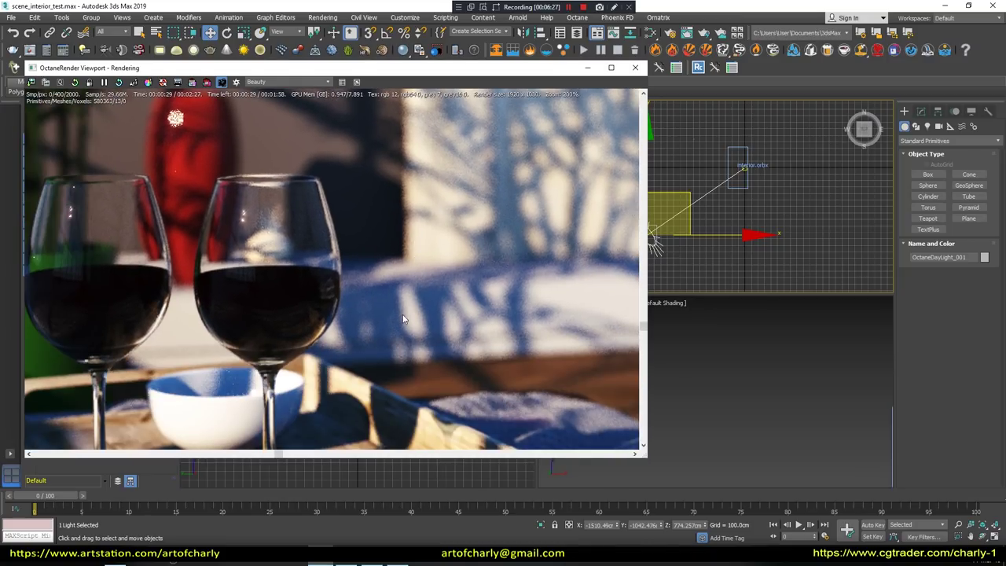
middle_click_drag(422, 376, 378, 269)
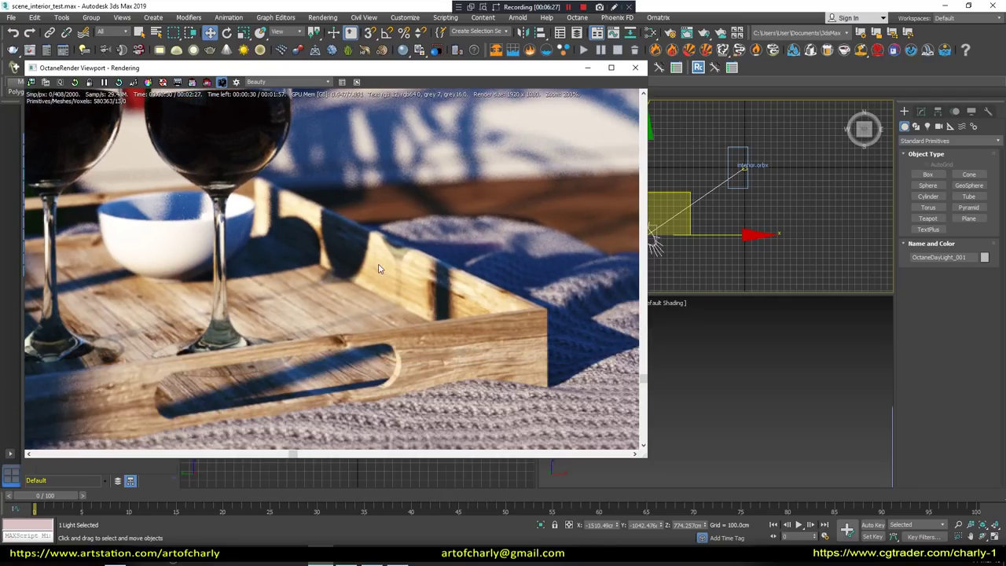
mouse_move(218, 338)
middle_mouse_down()
mouse_move(408, 316)
mouse_move(372, 408)
middle_mouse_up()
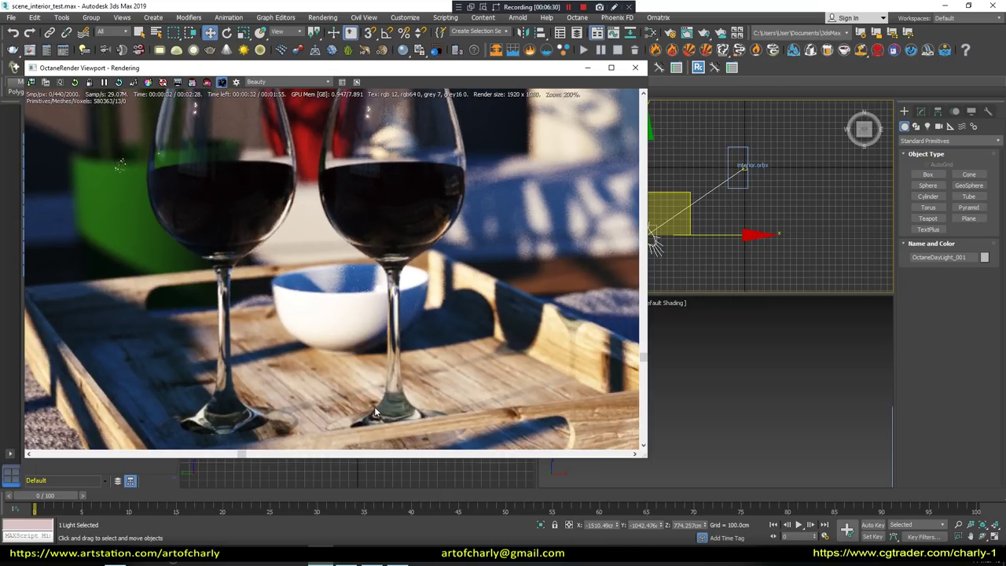
middle_click_drag(402, 300, 385, 350)
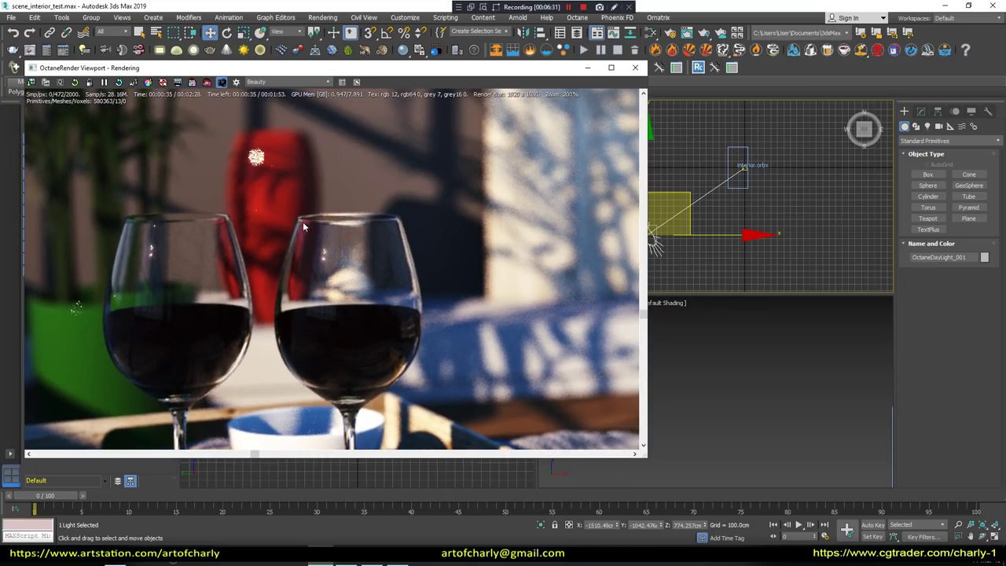
middle_click_drag(289, 206, 316, 251)
scroll(316, 251, "down", 2)
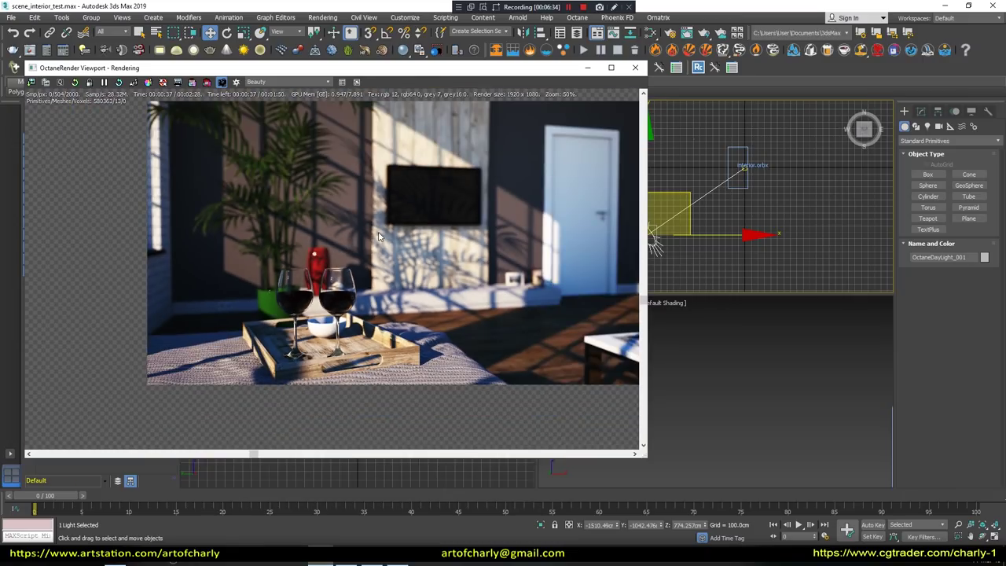
middle_click_drag(379, 227, 308, 278)
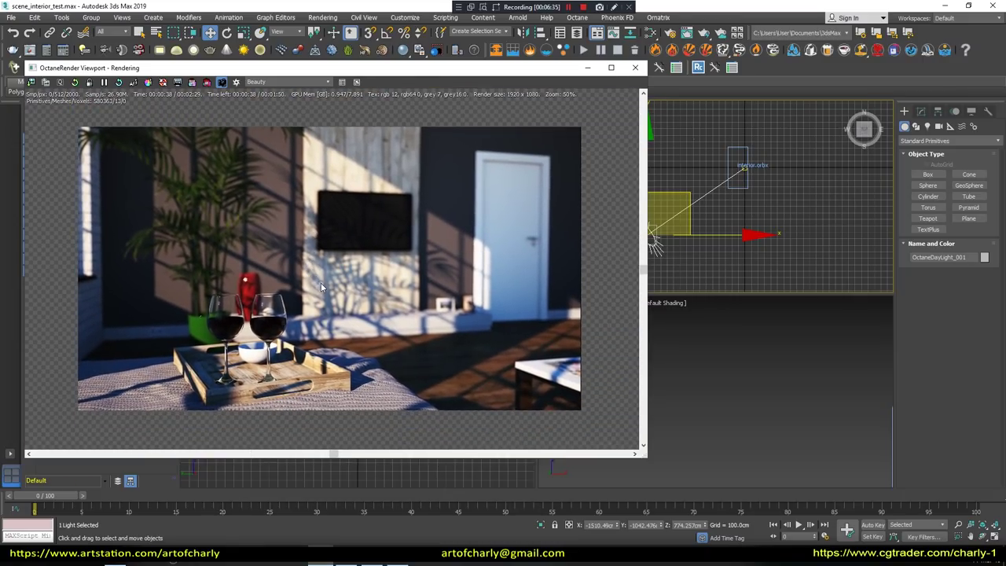
scroll(322, 285, "up", 1)
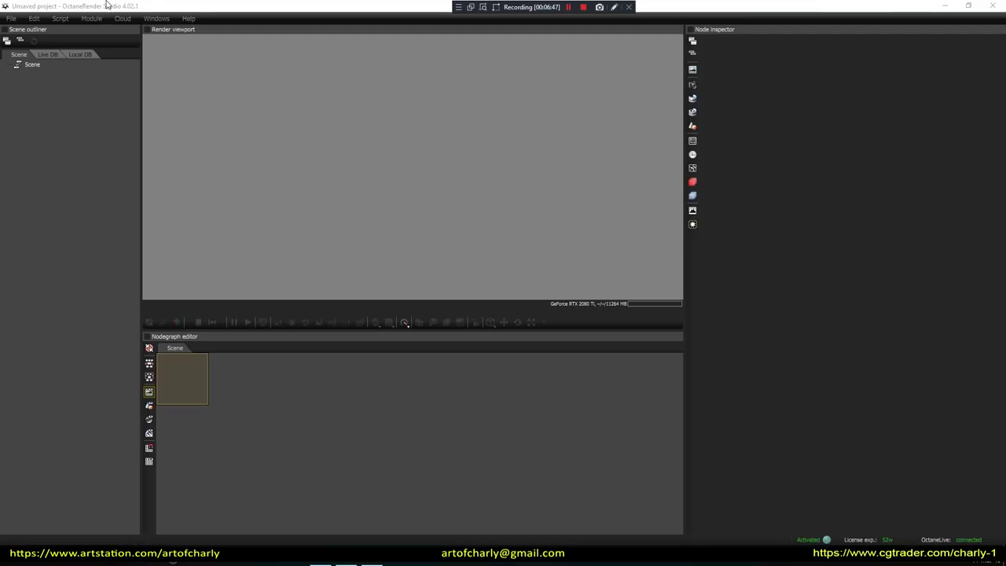
Open the OctaneBench benchmark.orbx project.
left_click(11, 18)
left_click(18, 38)
double_click(392, 217)
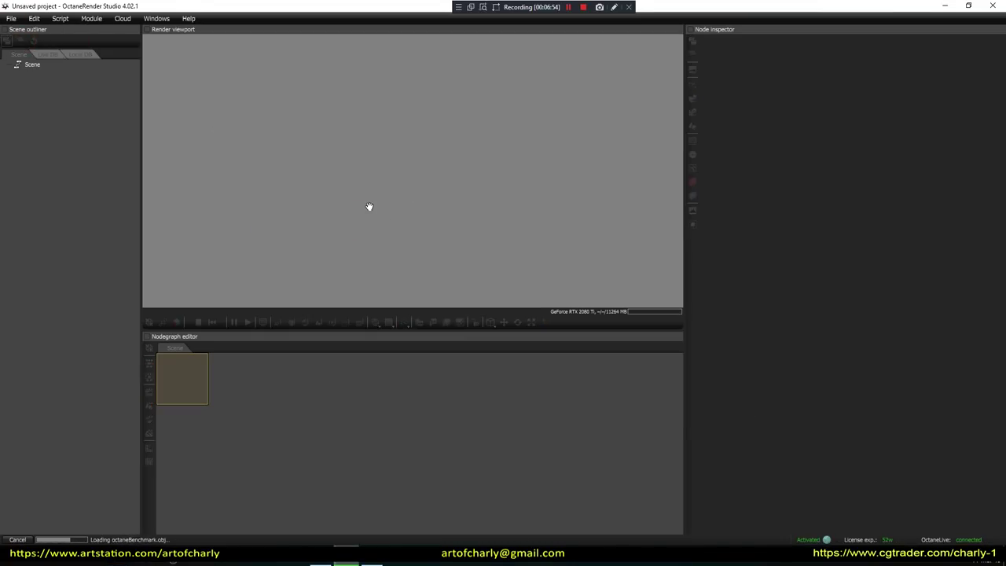
Pan and zoom the Nodegraph editor to show the ATV Scene and ATV PT nodes.
scroll(322, 395, "down", 3)
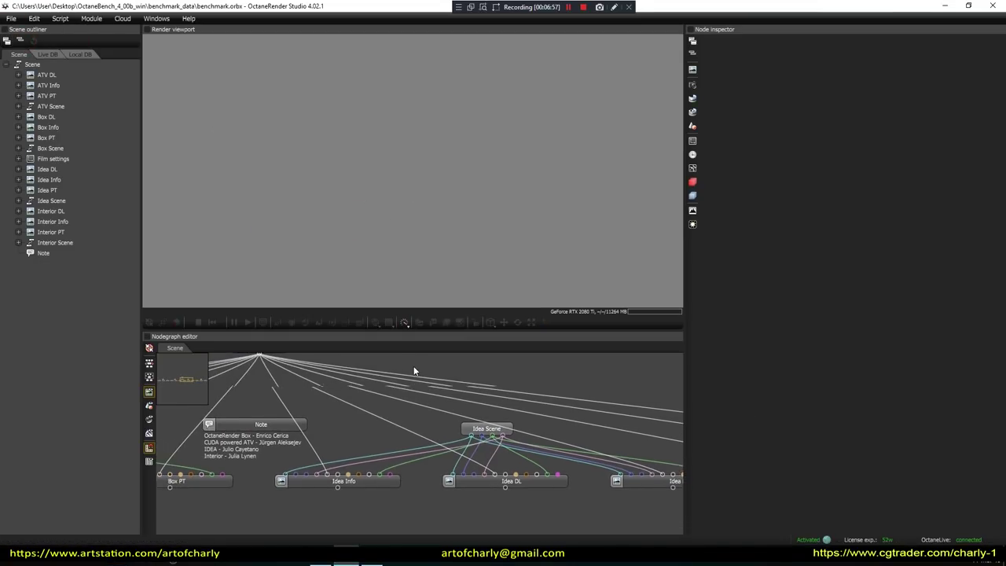
left_click_drag(296, 479, 467, 458)
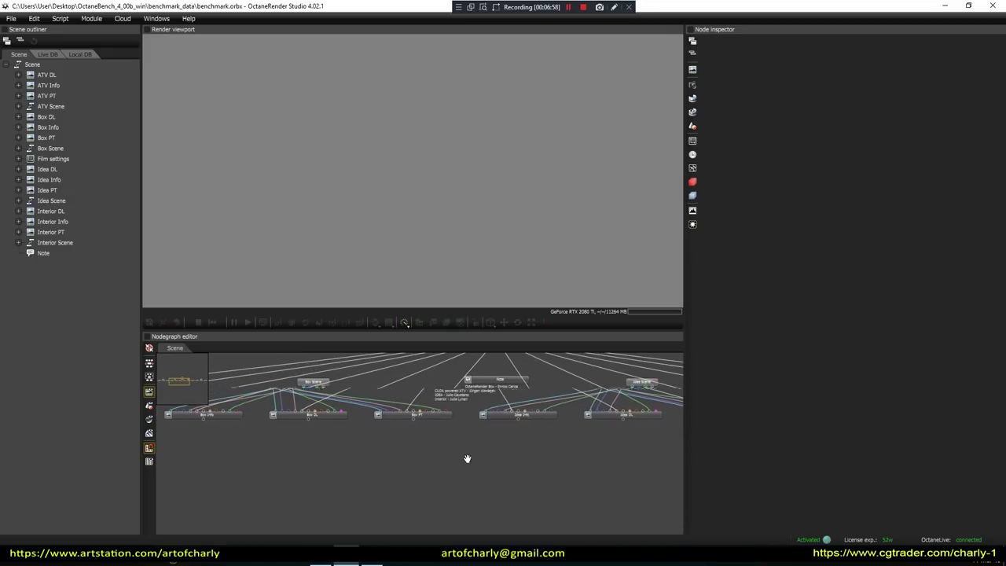
left_click_drag(307, 436, 441, 450)
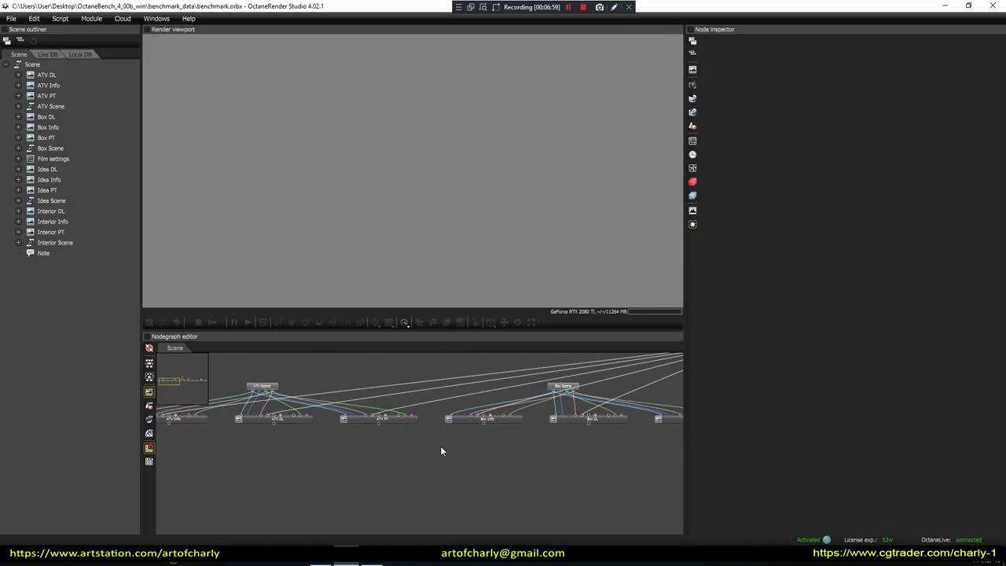
left_click_drag(261, 450, 326, 439)
scroll(386, 436, "up", 2)
scroll(368, 427, "up", 1)
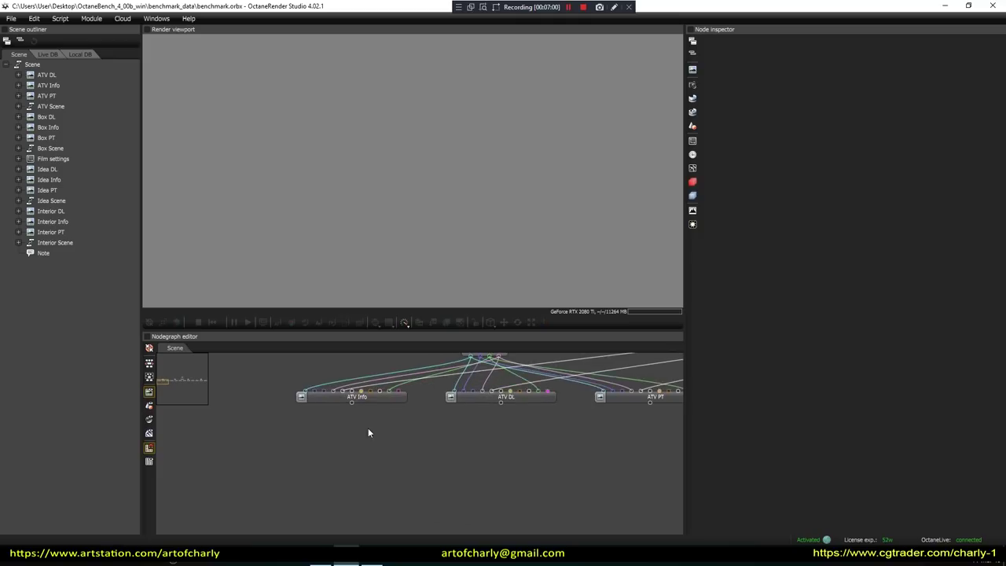
scroll(368, 427, "up", 1)
left_click_drag(383, 424, 307, 467)
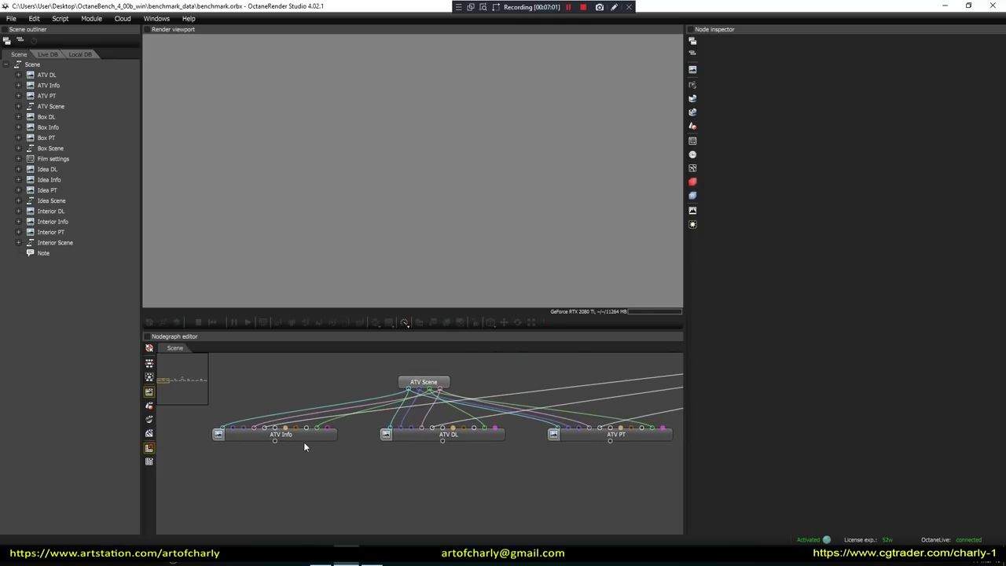
Render the ATV Info ambient-occlusion target and orbit the camera to a side view of the ATV.
left_click(301, 437)
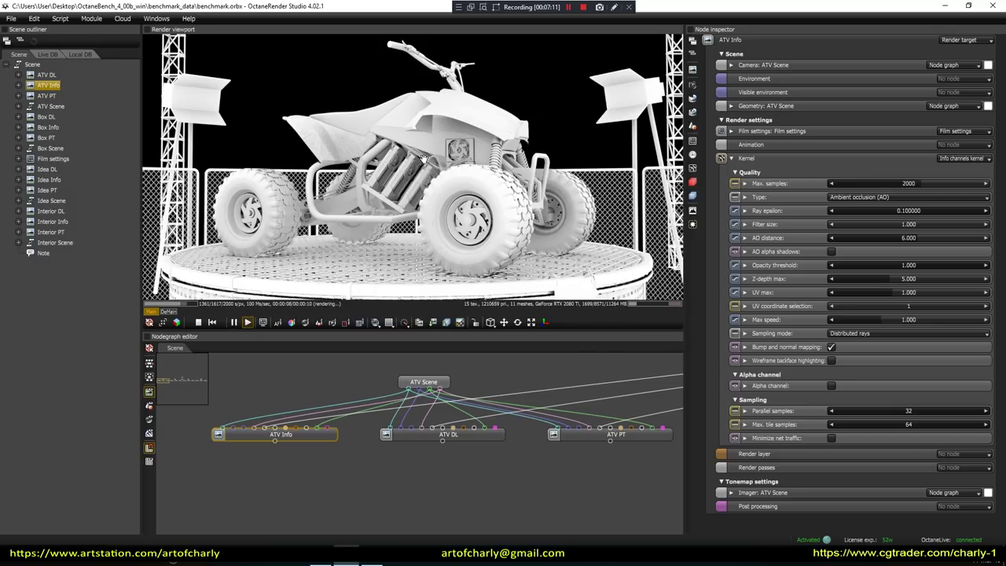
left_click_drag(423, 158, 236, 185)
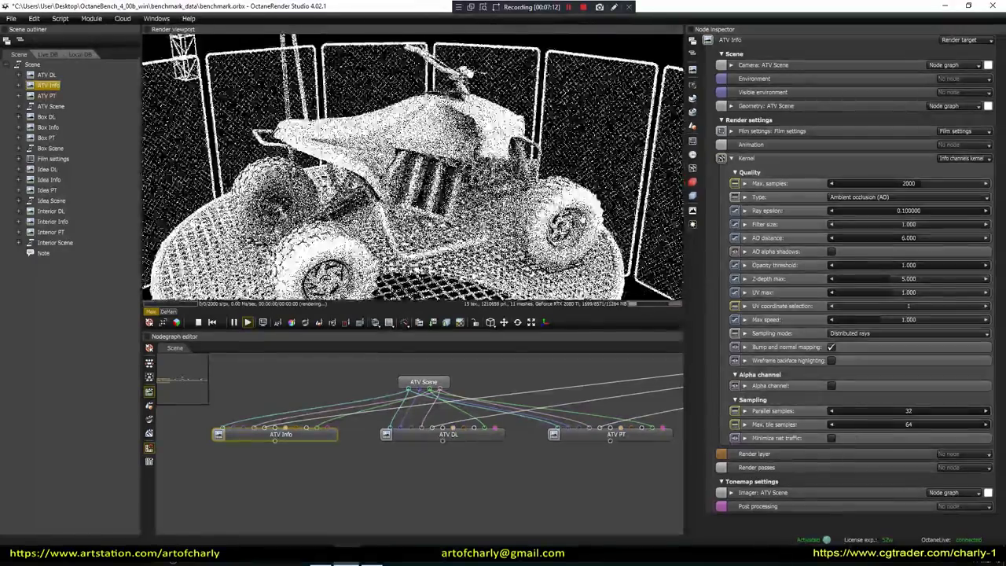
left_click_drag(236, 184, 525, 187)
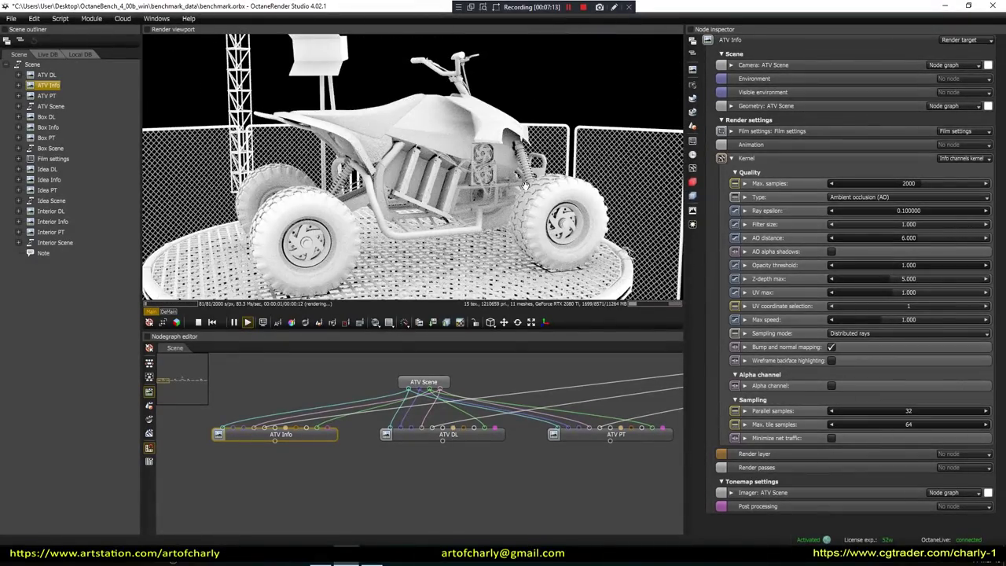
left_click_drag(460, 218, 387, 189)
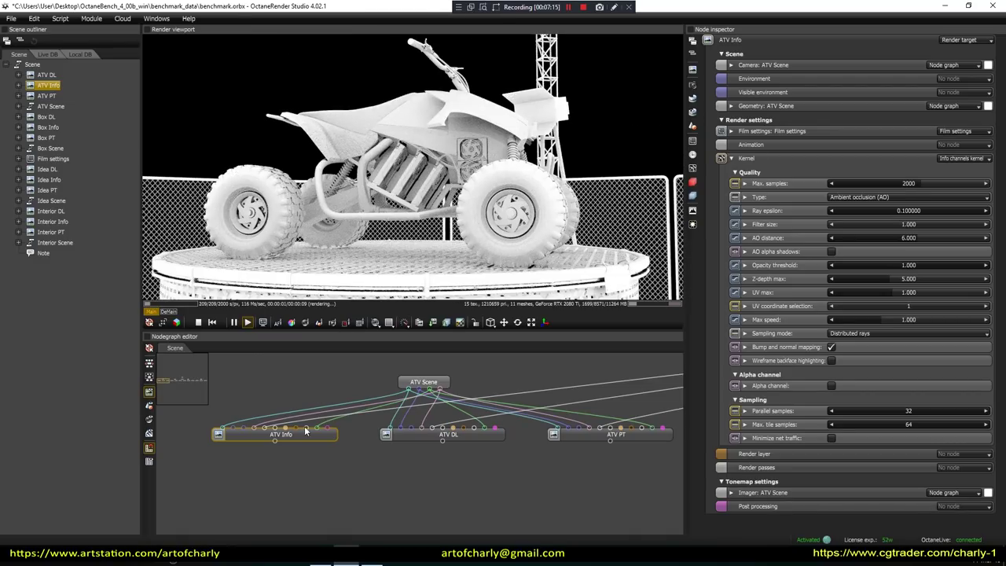
Render the textured ATV DL target and orbit the camera around the ATV.
left_click(421, 435)
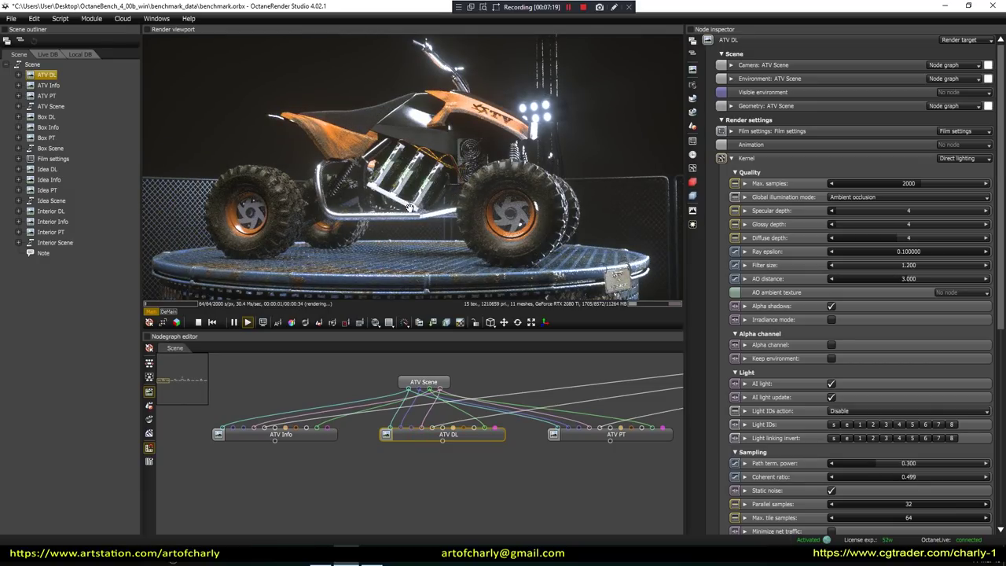
left_click_drag(366, 225, 311, 206)
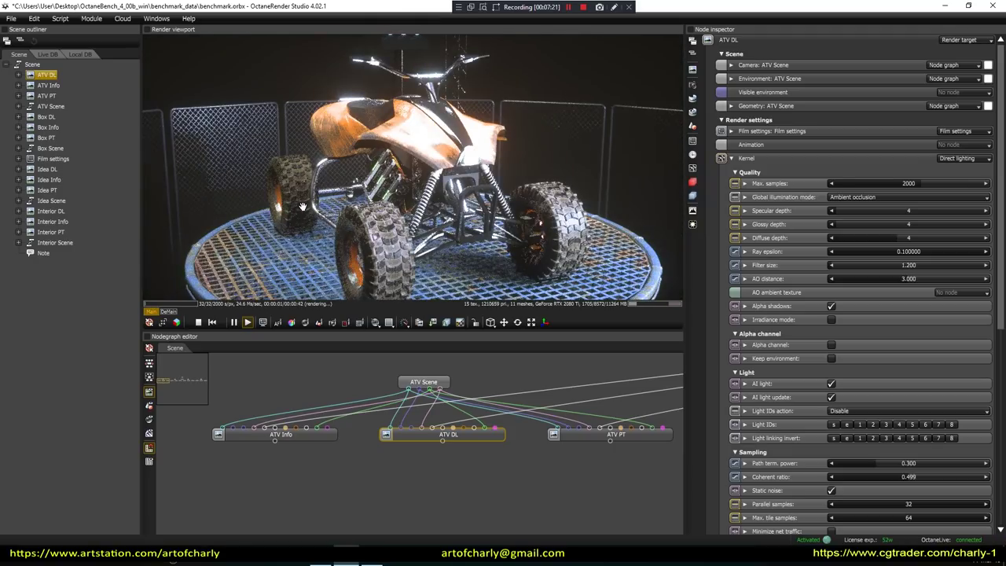
left_click_drag(321, 213, 525, 189)
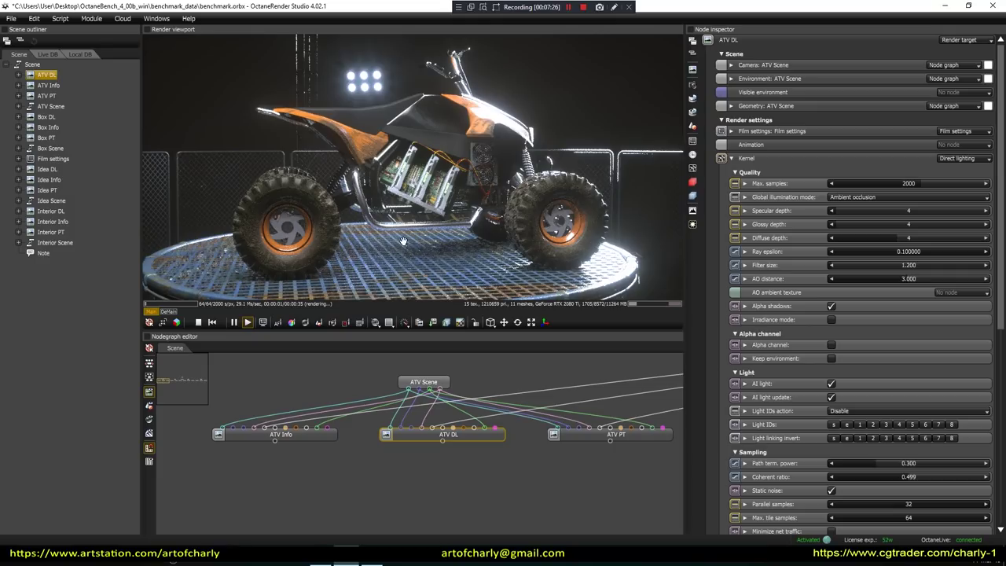
mouse_move(403, 240)
left_mouse_down()
mouse_move(430, 212)
mouse_move(403, 193)
left_mouse_up()
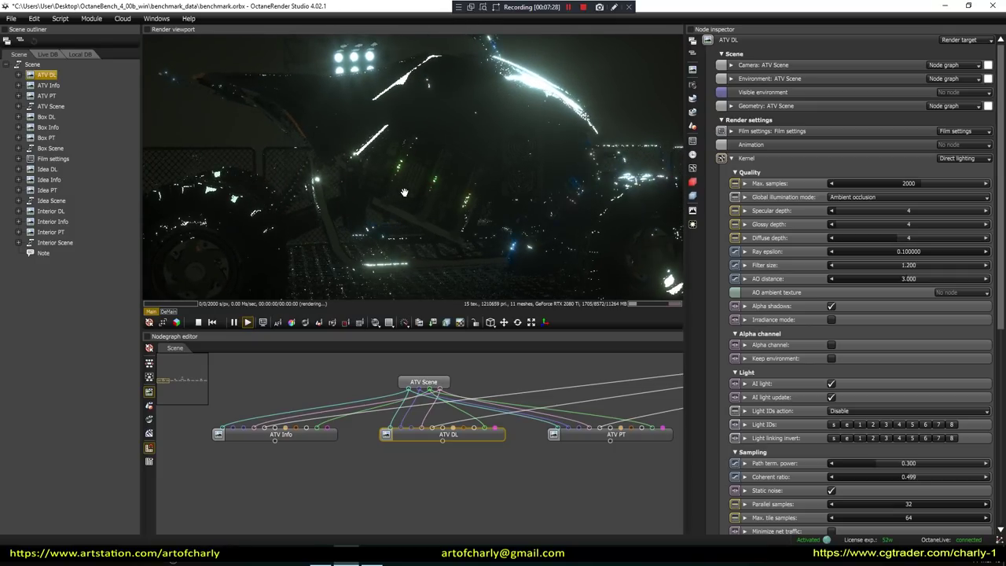
left_click_drag(403, 193, 338, 160)
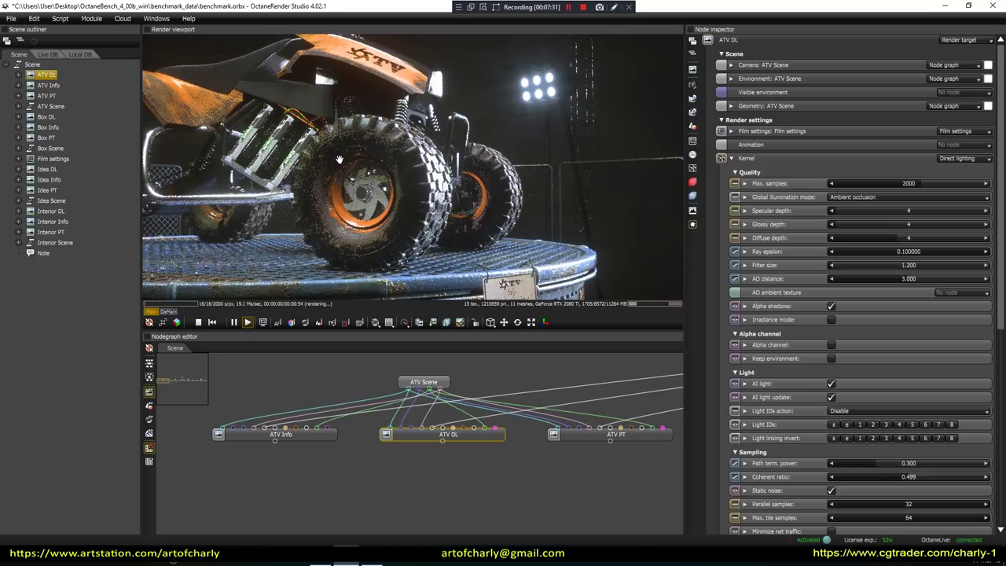
Frame the ATV from low in front and switch rendering to the ATV PT path-tracing target.
left_click_drag(429, 171, 382, 161)
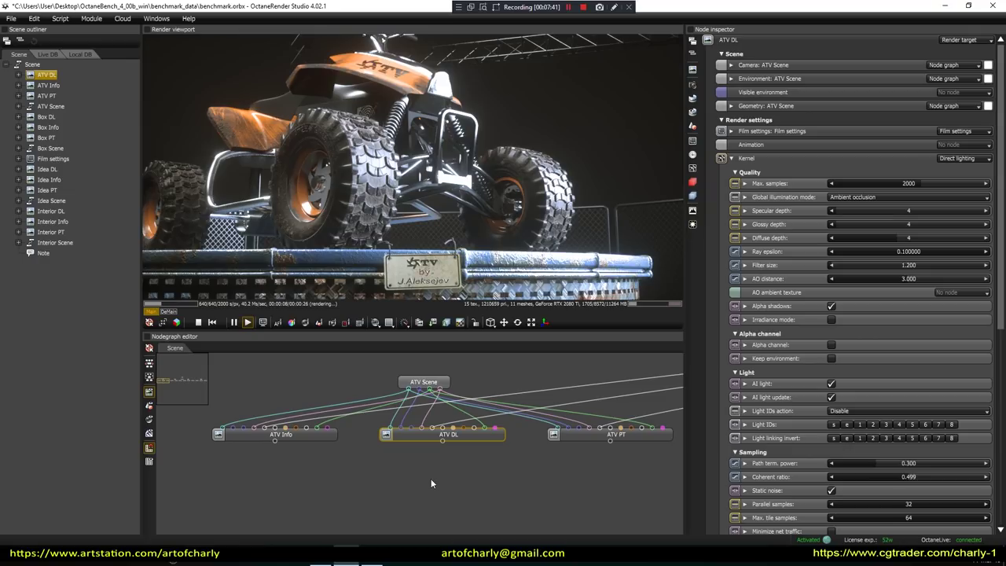
left_click(589, 436)
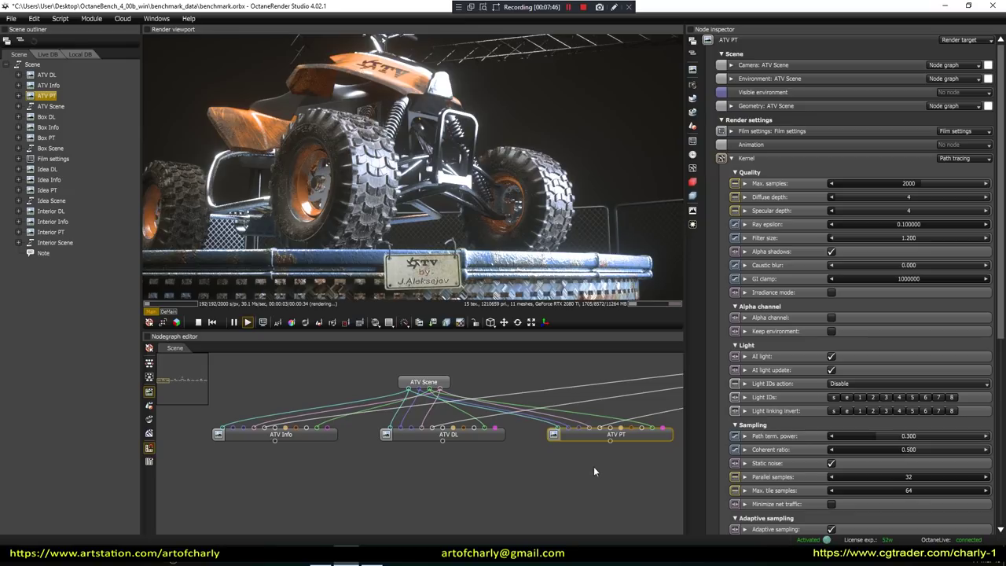
middle_click_drag(593, 471, 427, 471)
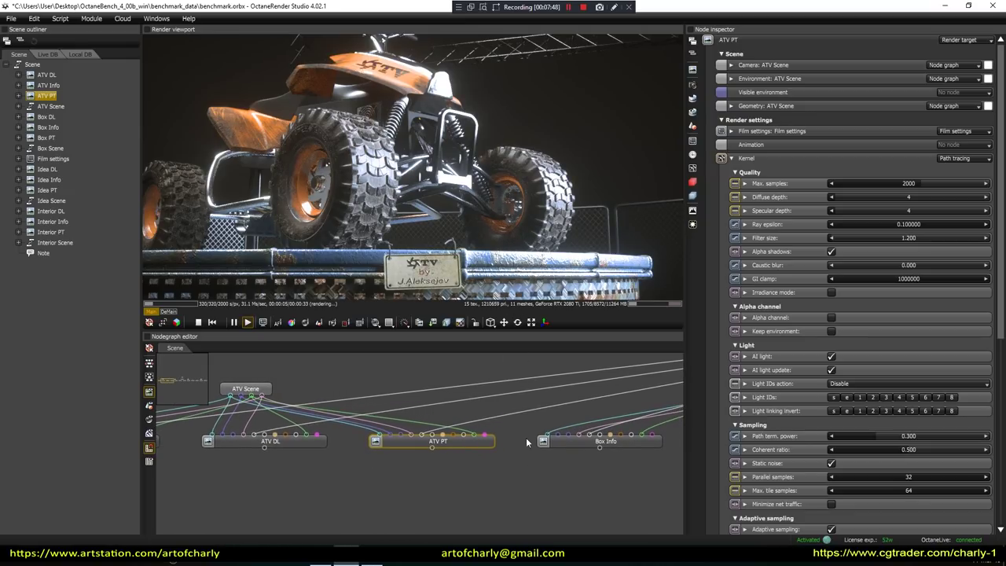
Render Box DL, orbit close to the box, and refocus depth of field with the AF picker.
left_click(576, 443)
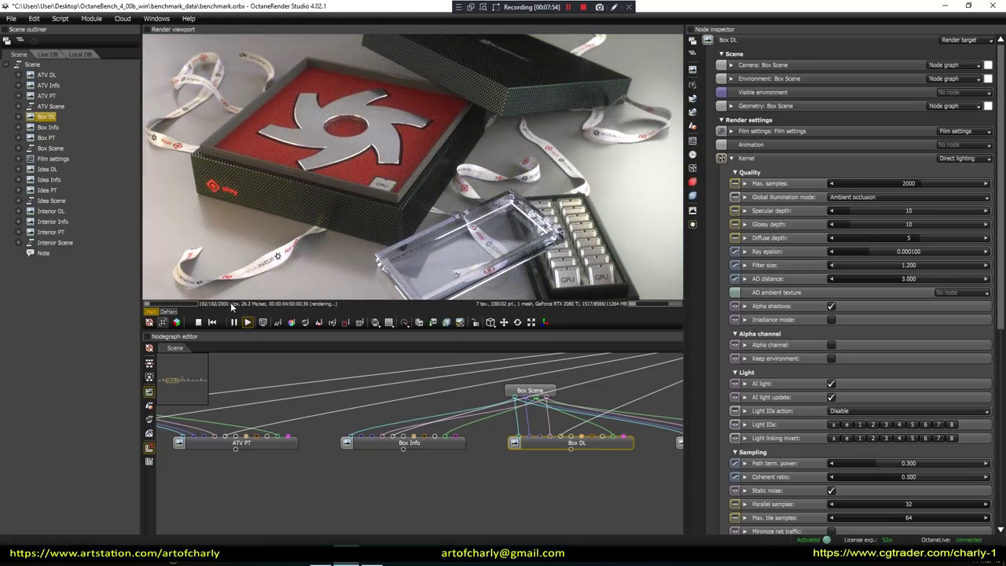
mouse_move(375, 166)
left_mouse_down()
mouse_move(318, 204)
mouse_move(411, 197)
mouse_move(501, 136)
mouse_move(524, 97)
mouse_move(305, 322)
mouse_move(252, 253)
left_mouse_up()
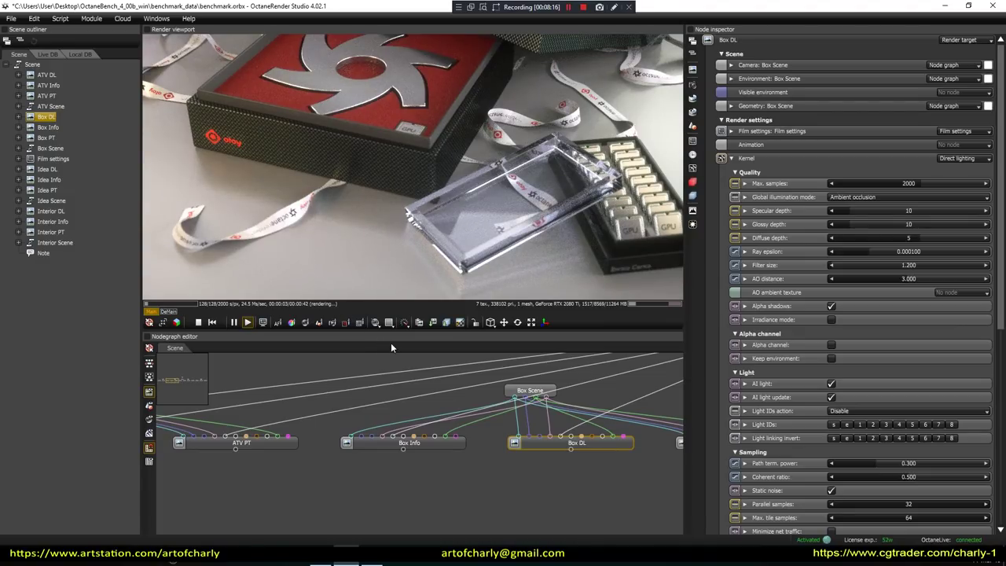
left_click(279, 324)
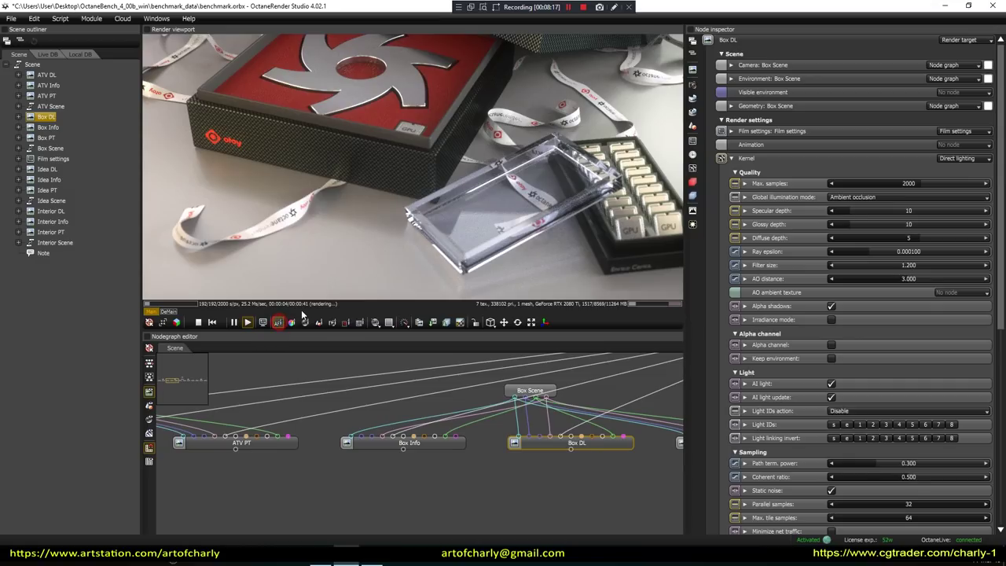
left_click(274, 219)
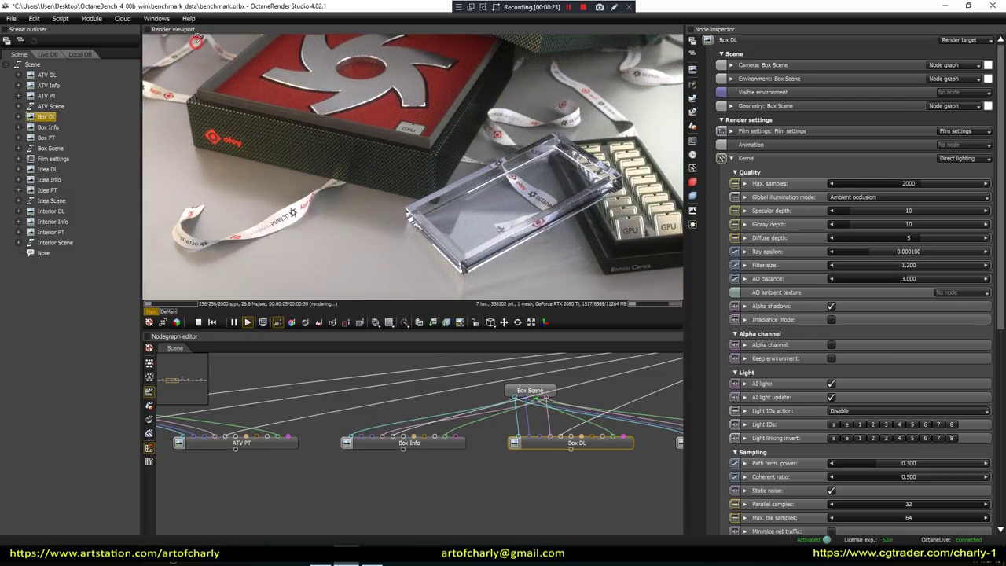
left_click(198, 37)
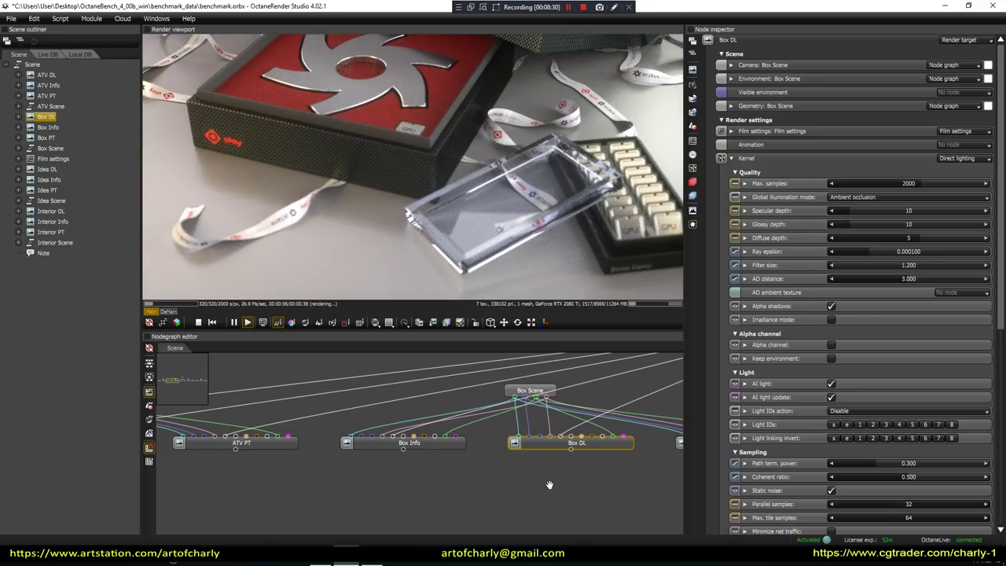
middle_click_drag(549, 485, 343, 448)
Render the lightbulb scene with Idea PT and set focus on the switch box, then the cable.
left_click(343, 448)
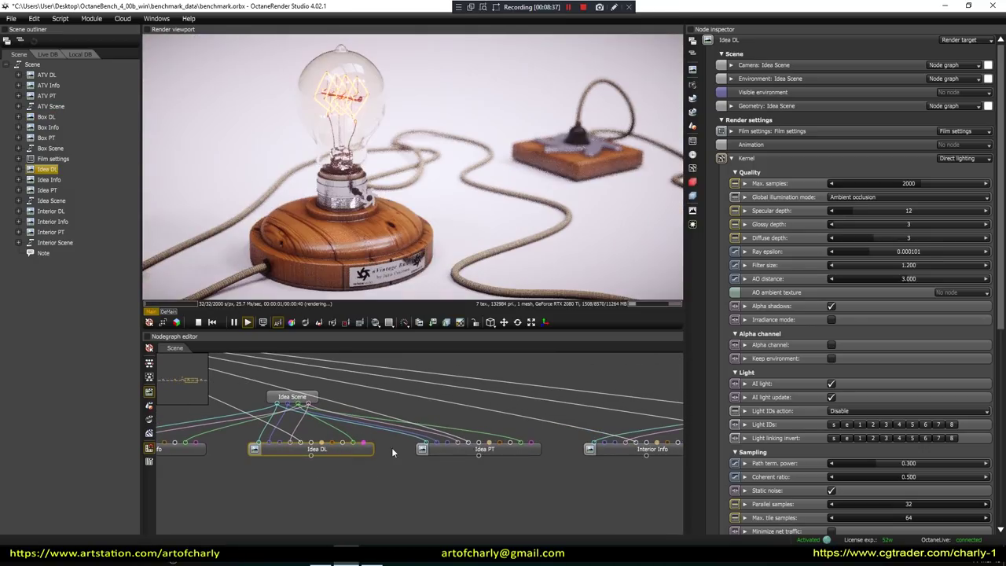
left_click(491, 451)
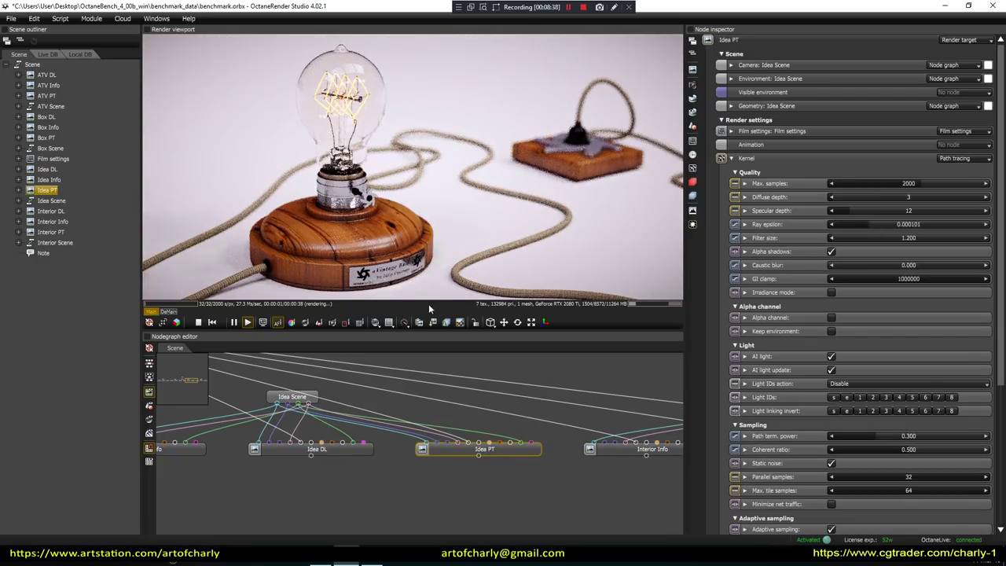
left_click(278, 323)
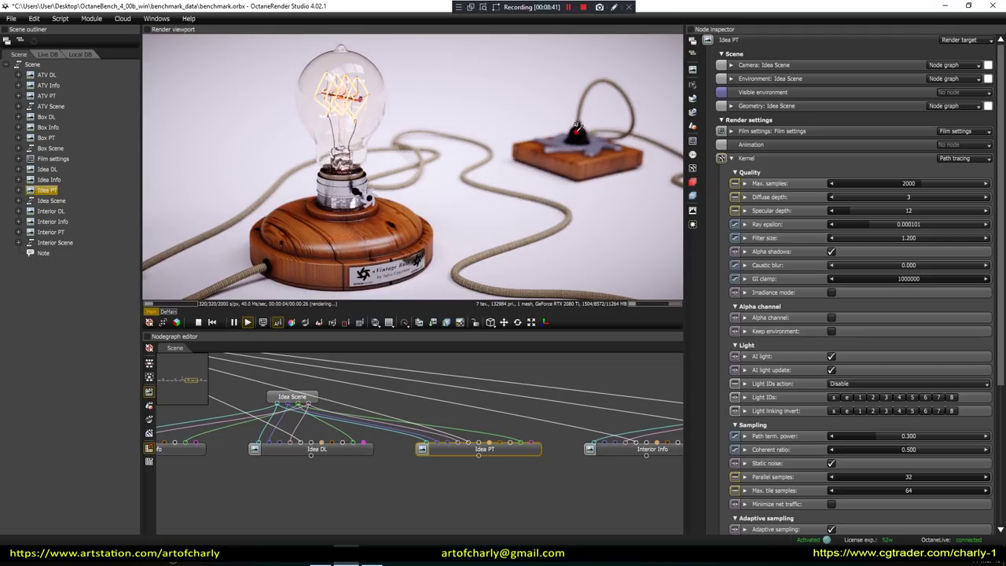
left_click(576, 127)
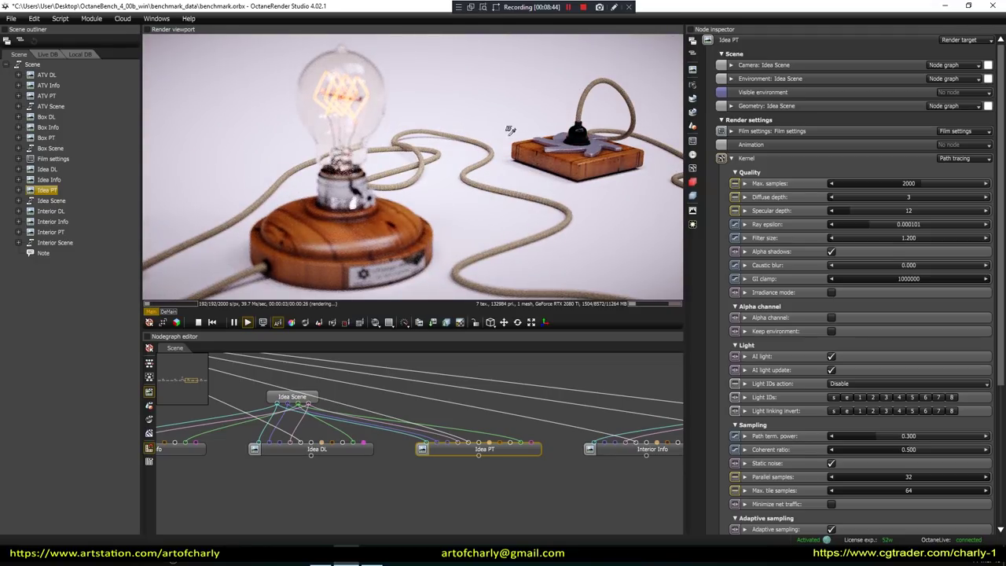
left_click(440, 150)
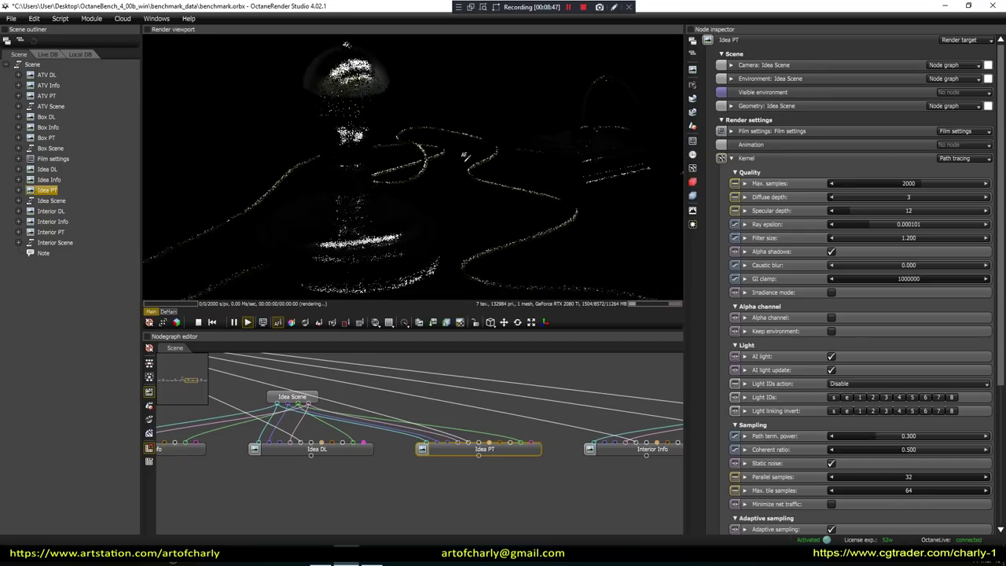
Orbit the camera around the lamp, focus on the bulb, and zoom in closer.
left_click_drag(450, 158, 446, 222)
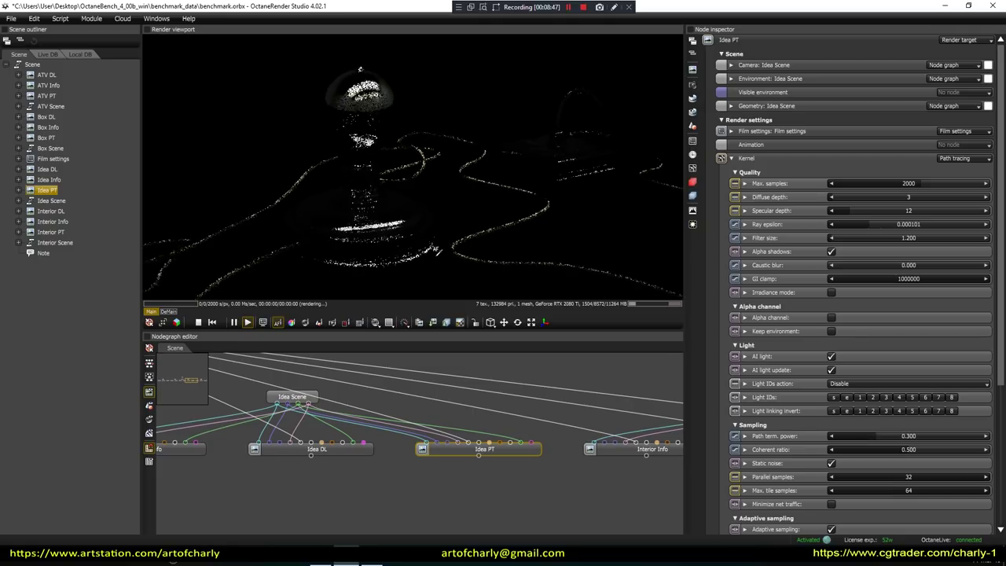
mouse_move(445, 223)
left_mouse_down()
mouse_move(481, 198)
mouse_move(495, 149)
mouse_move(452, 164)
mouse_move(542, 157)
left_mouse_up()
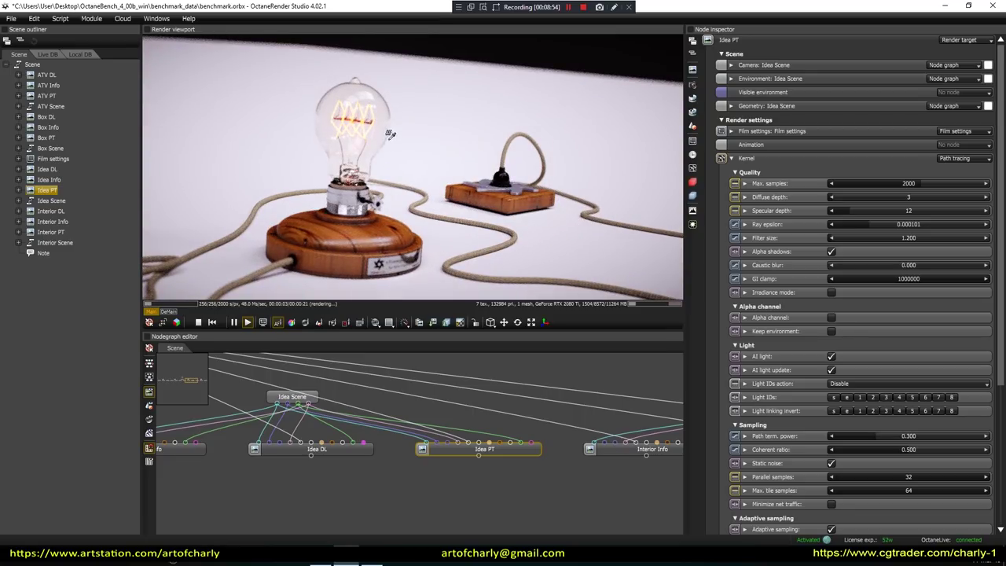
left_click(379, 116)
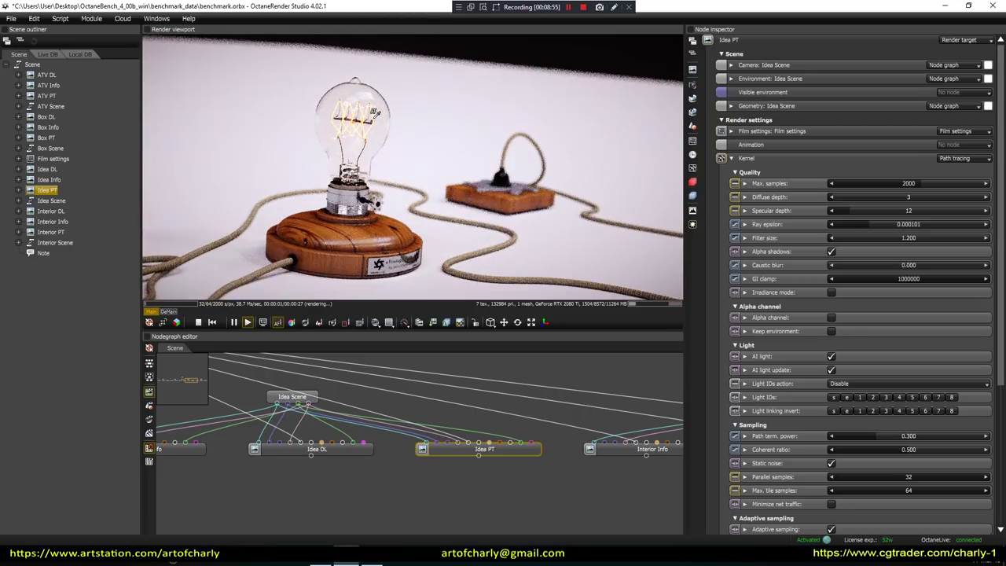
scroll(334, 264, "up", 3)
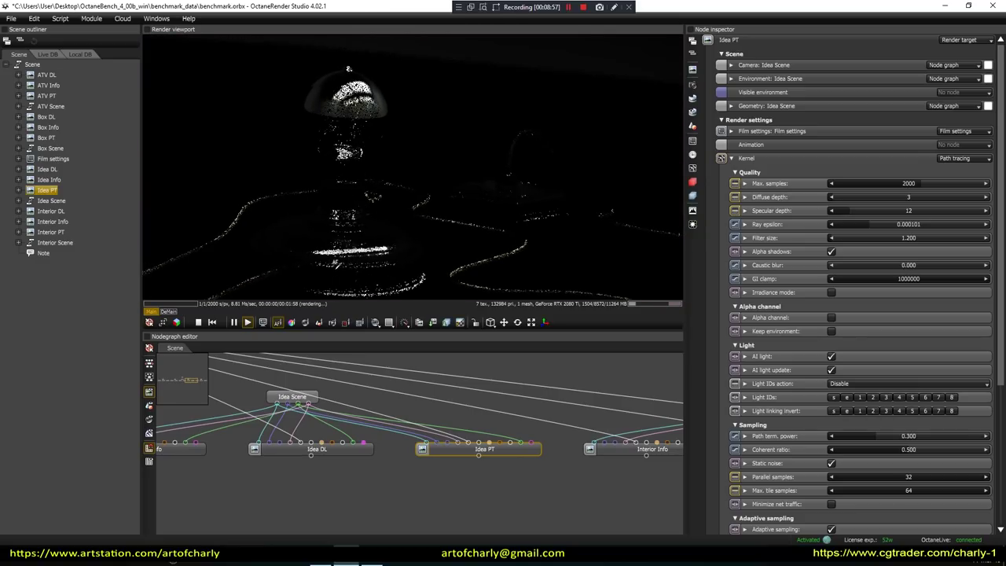
scroll(360, 243, "up", 2)
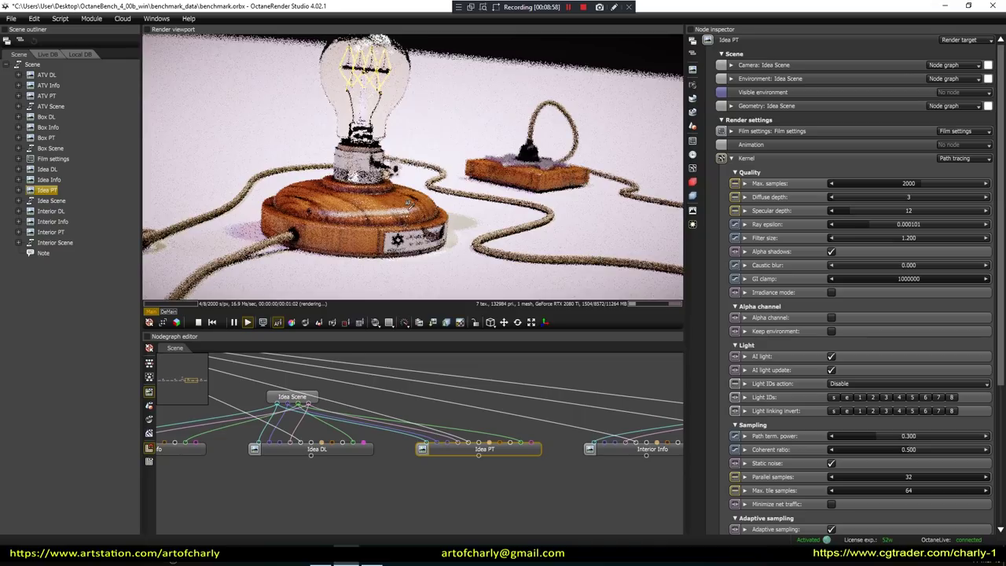
scroll(425, 126, "up", 1)
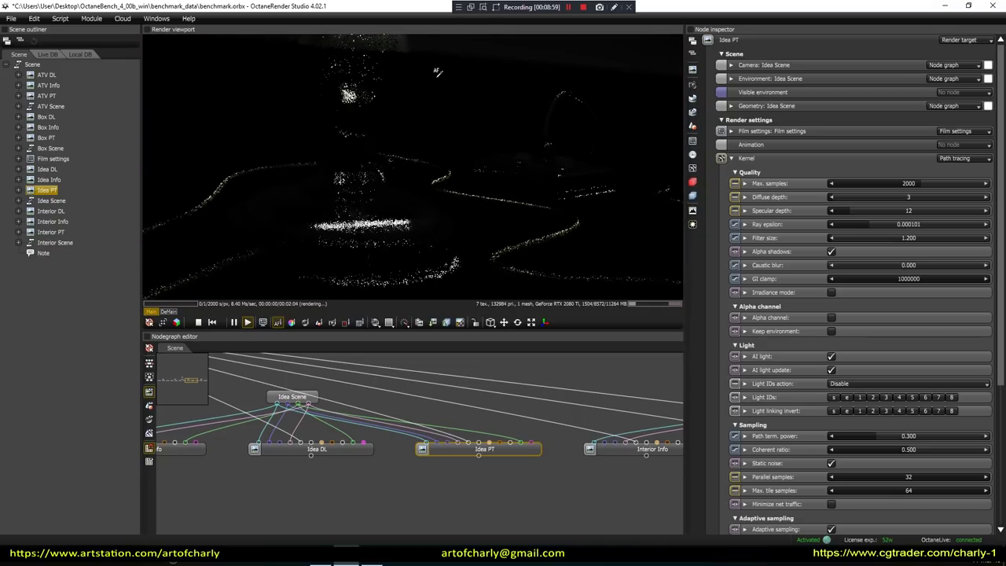
Rotate the camera slightly and move the depth-of-field focus onto the lamp base.
left_click(431, 161)
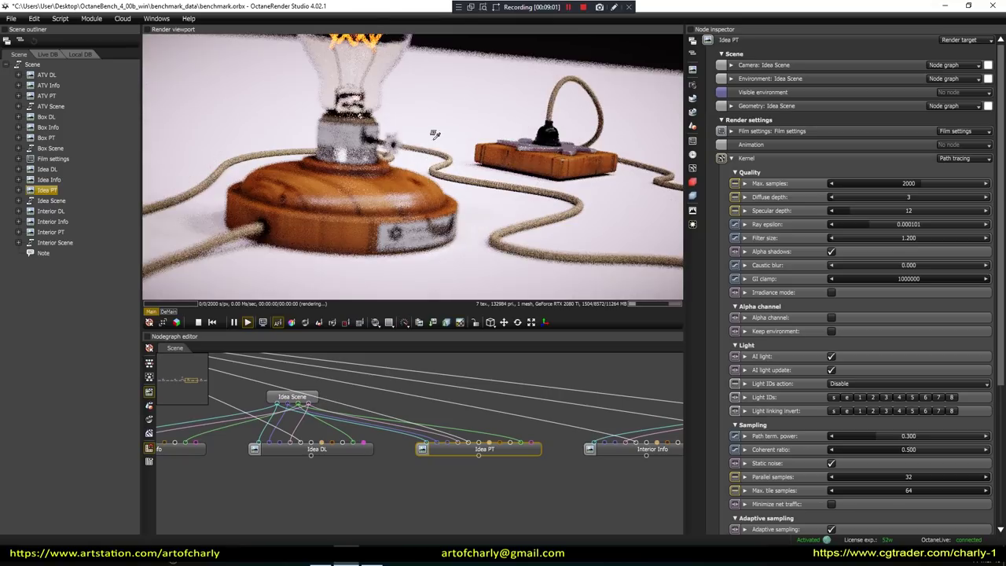
left_click_drag(431, 85, 458, 49)
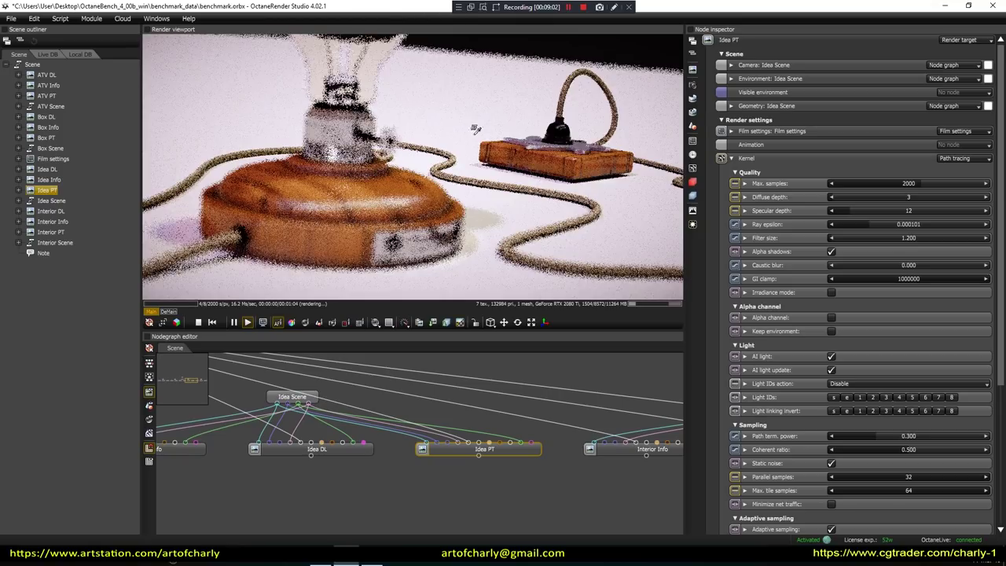
left_click(595, 214)
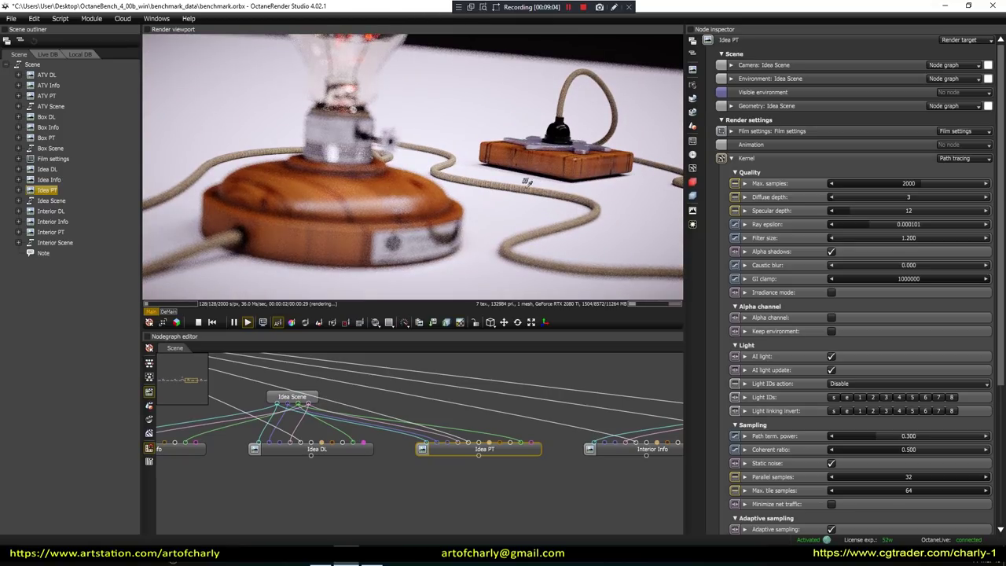
left_click(348, 206)
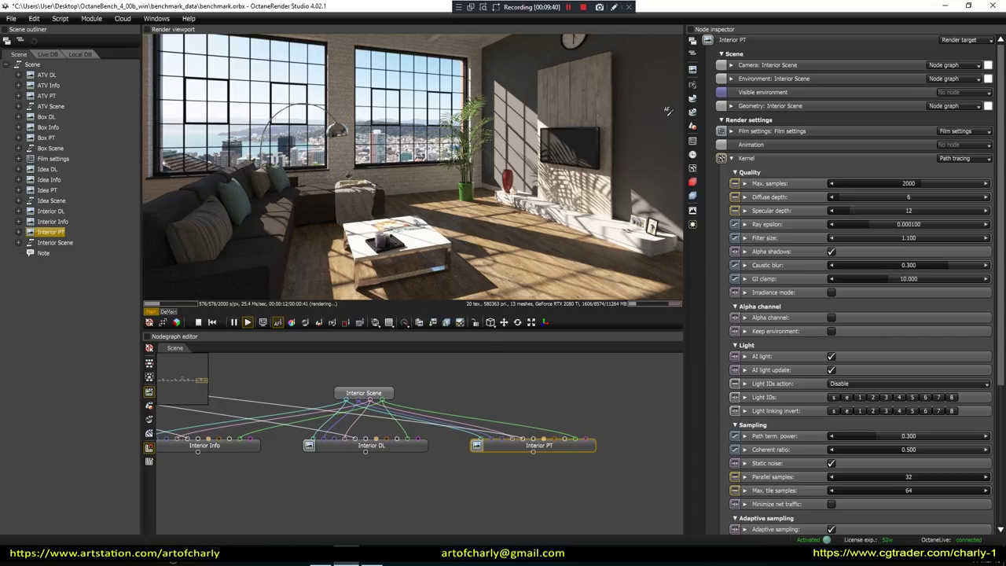
Set the daylight environment power to 1.460 and render the loft with Interior DL.
left_click(692, 84)
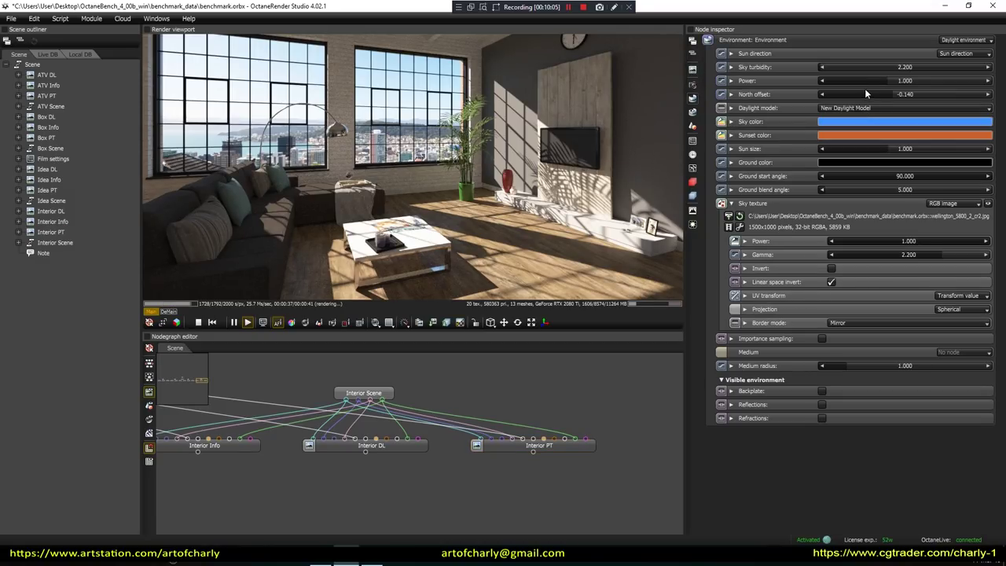
left_click_drag(871, 80, 865, 79)
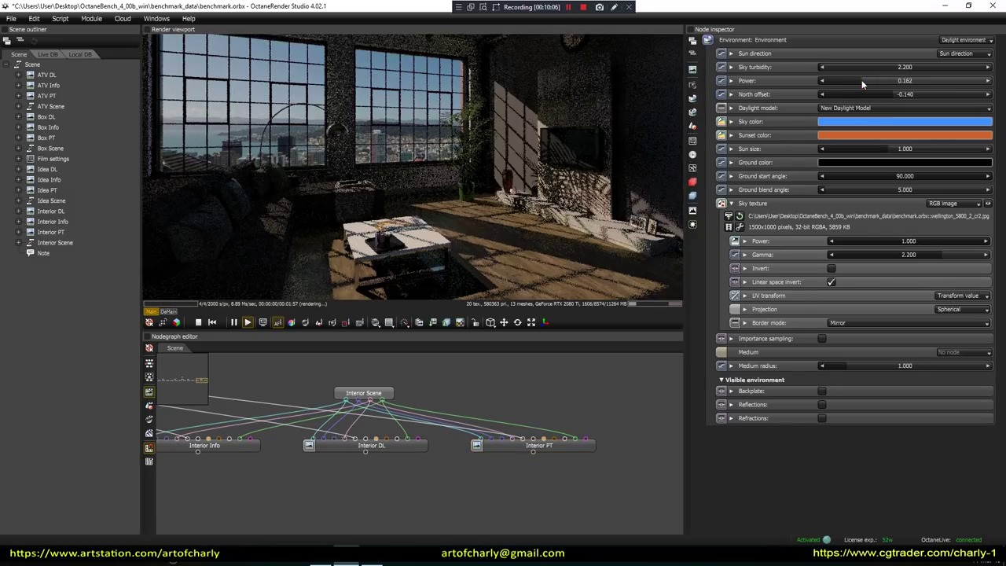
left_click_drag(865, 79, 893, 77)
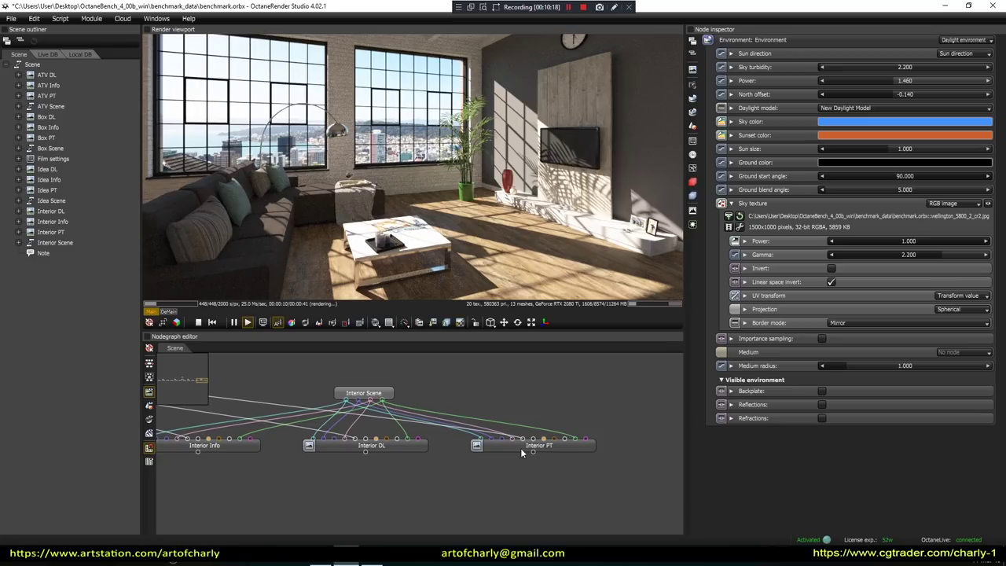
left_click(401, 447)
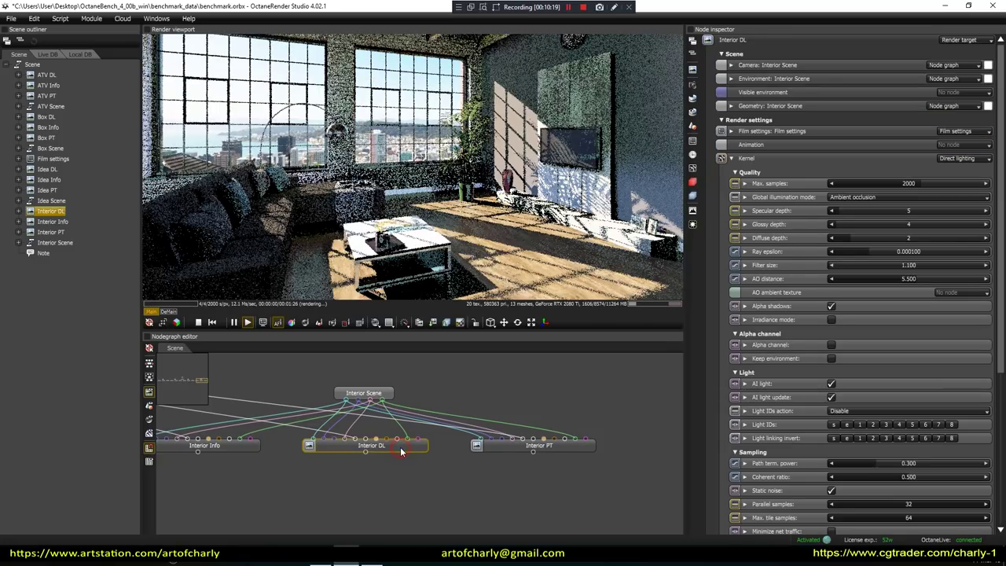
Tune the Daylight environment's Sun size, briefly sharpening shadows, then settling at 5.480.
left_click(691, 116)
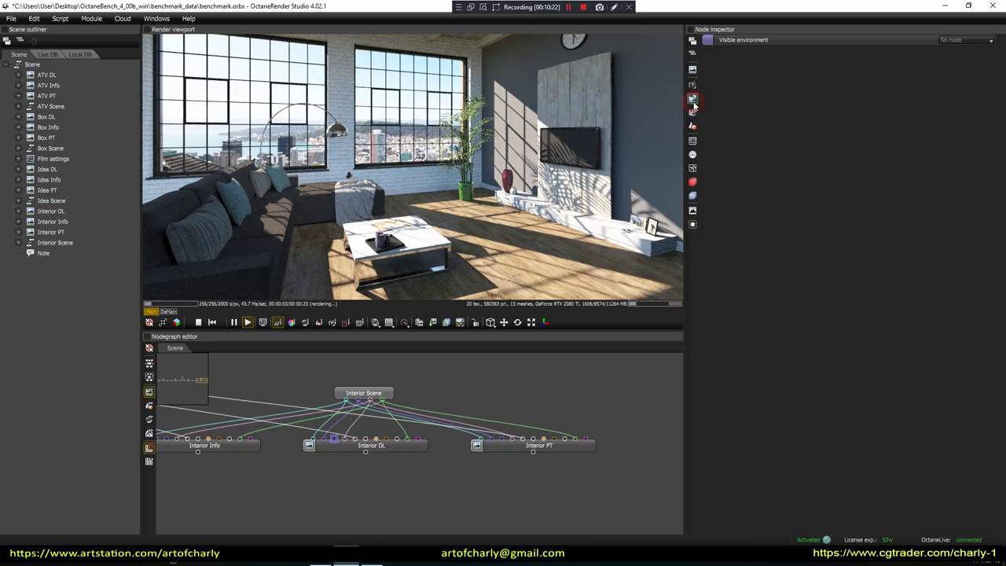
left_click(694, 101)
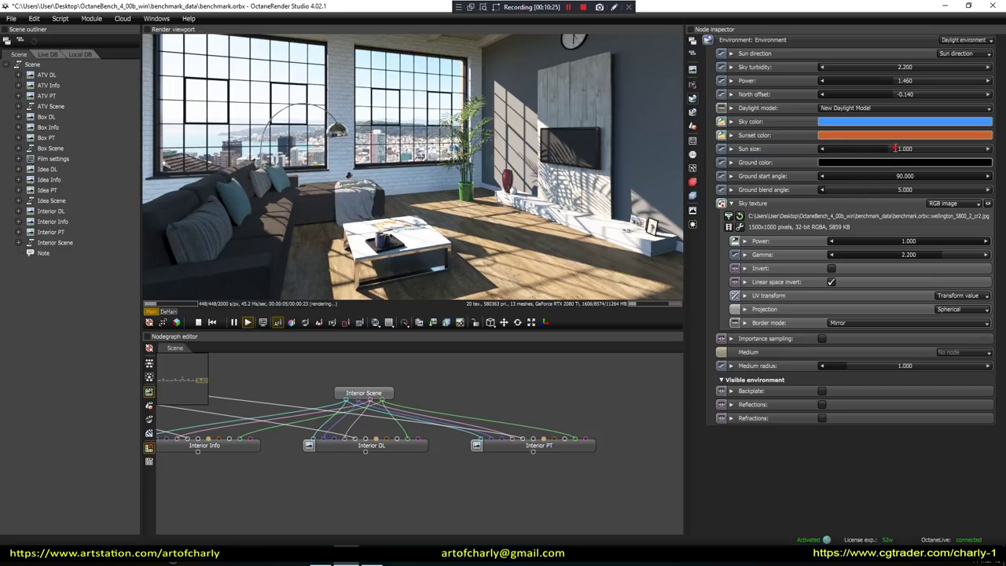
left_click_drag(895, 147, 925, 148)
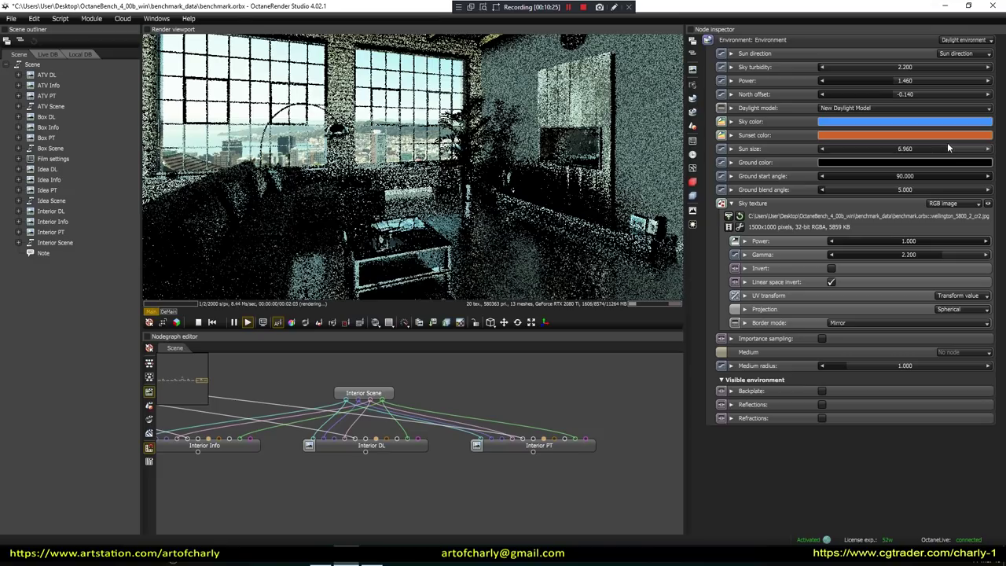
left_click(947, 142)
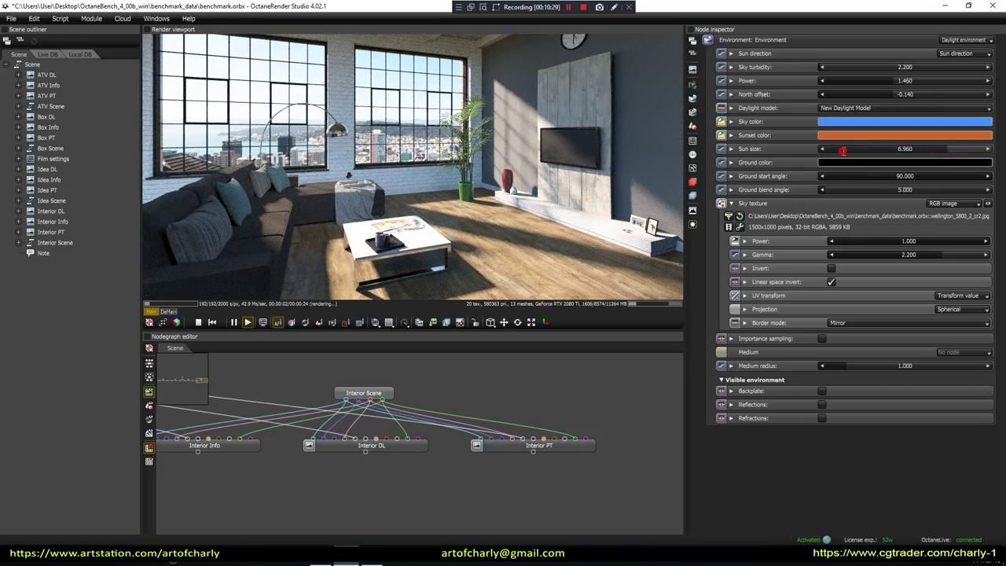
double_click(843, 150)
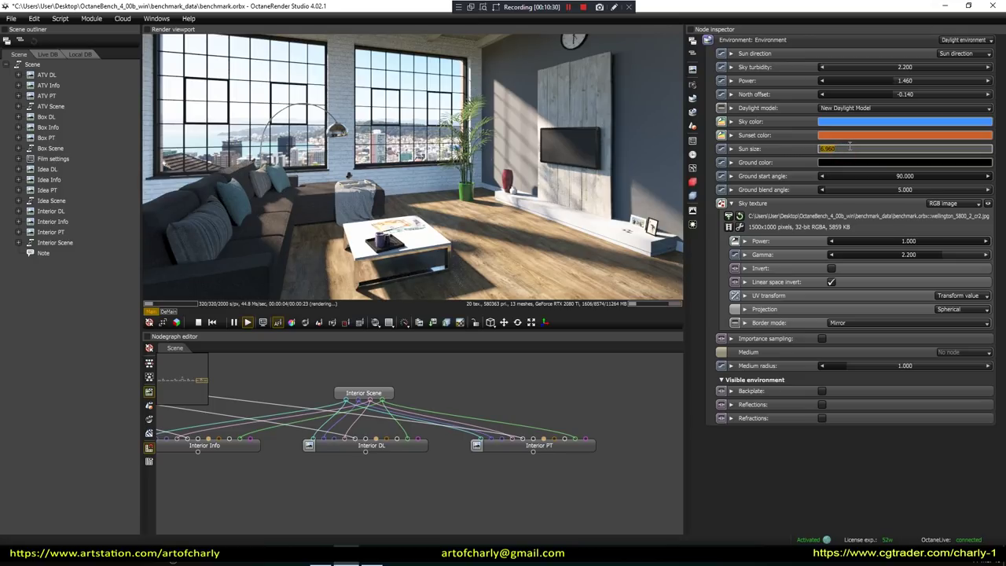
left_click(849, 146)
left_click(801, 460)
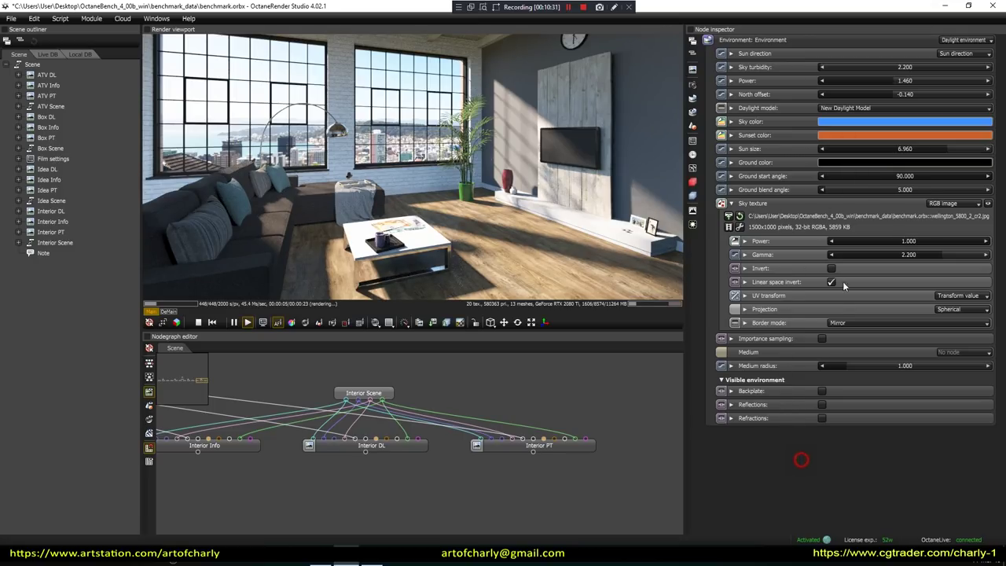
left_click(851, 149)
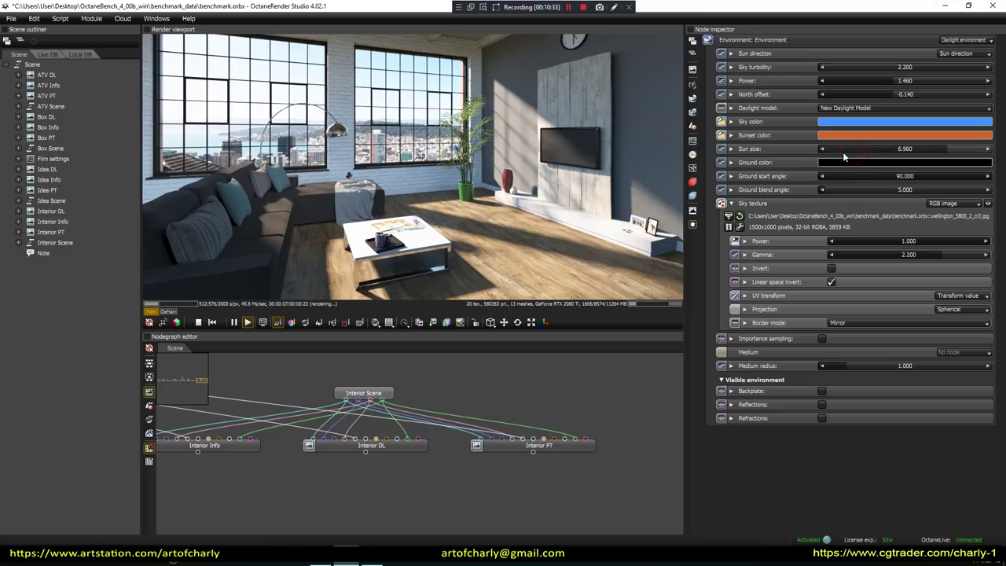
mouse_move(860, 148)
left_mouse_down()
mouse_move(824, 151)
mouse_move(833, 154)
left_mouse_up()
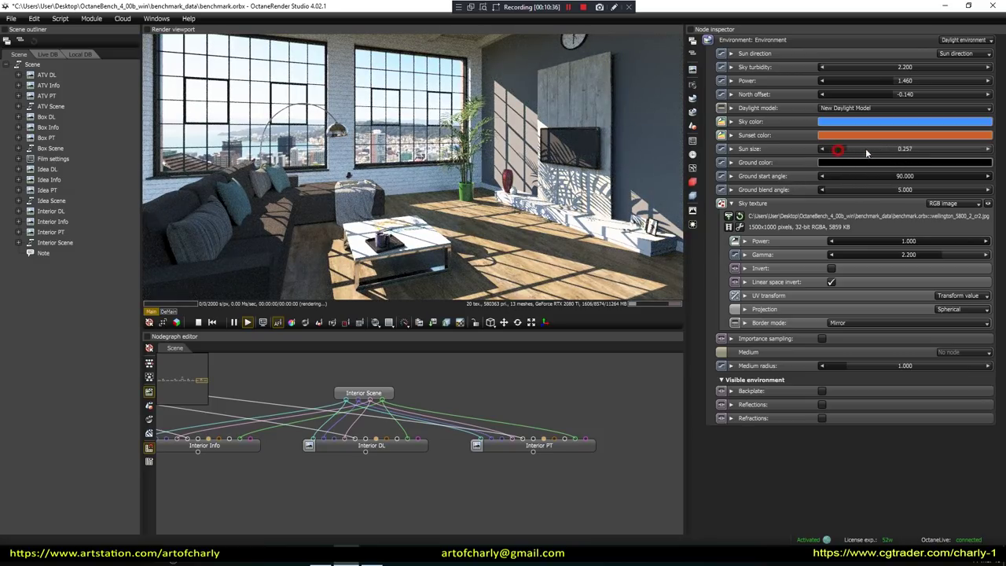
left_click_drag(839, 150, 915, 149)
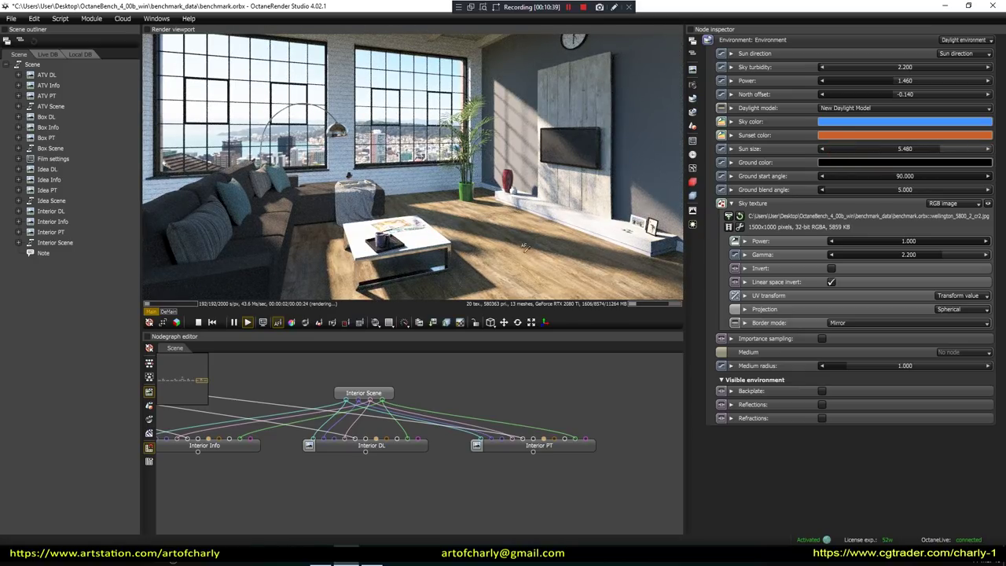
Open hedgehog_environment.orbx from the Desktop without saving the interior project.
middle_click_drag(375, 403, 318, 413)
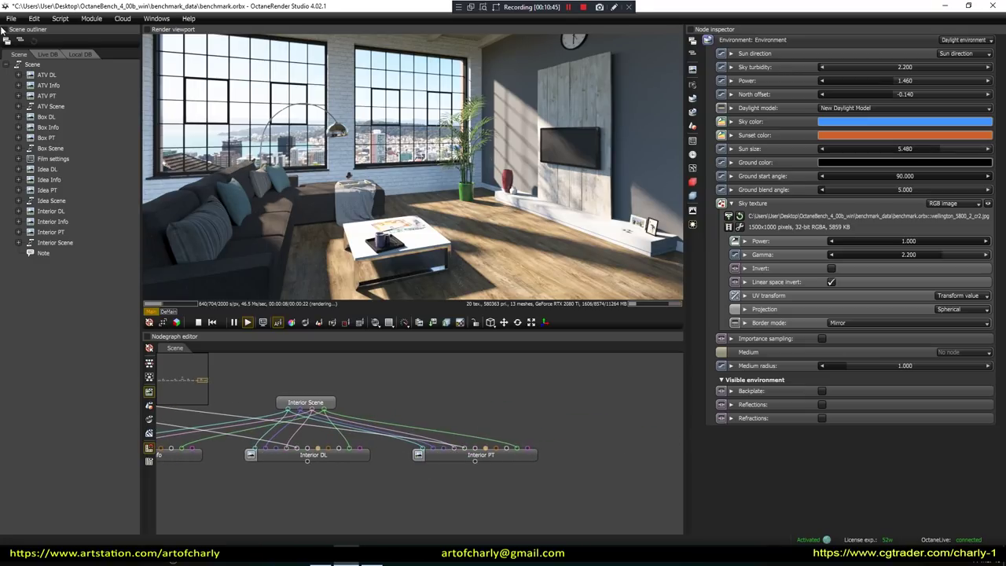
left_click(11, 18)
left_click(31, 37)
left_click(499, 301)
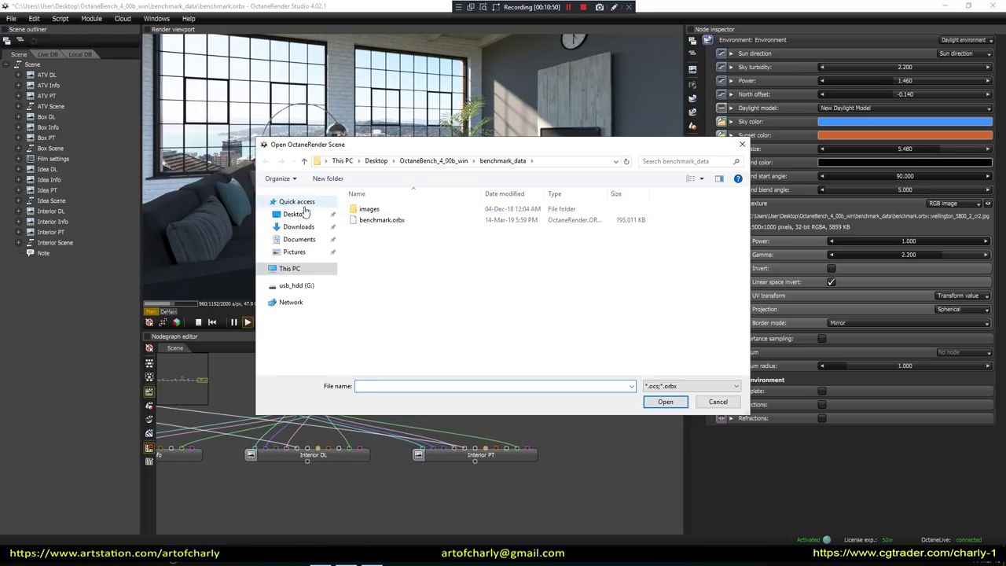
left_click(294, 214)
left_click(390, 211)
double_click(391, 211)
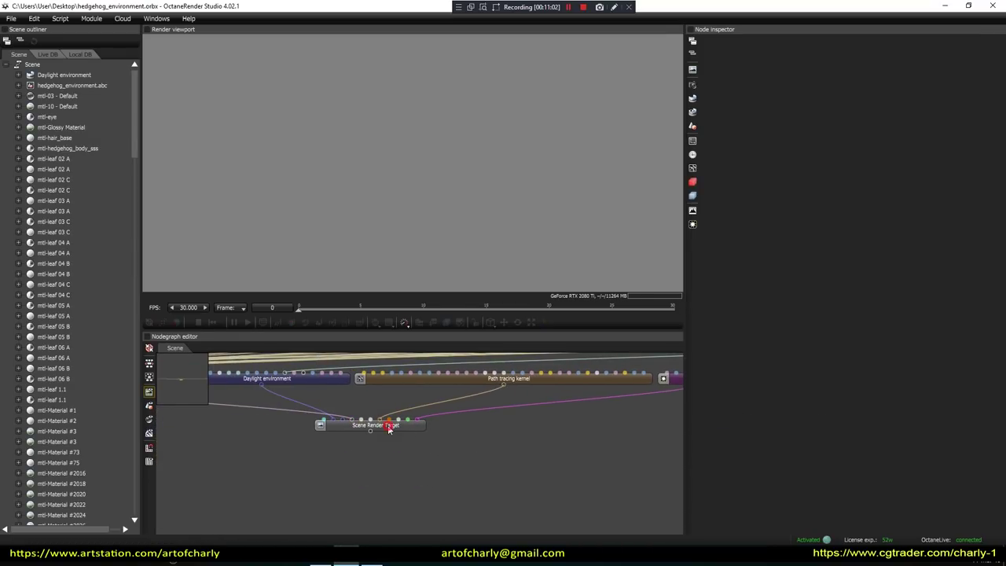
Render the Scene Render Target and focus the camera on the hedgehog.
left_click(387, 424)
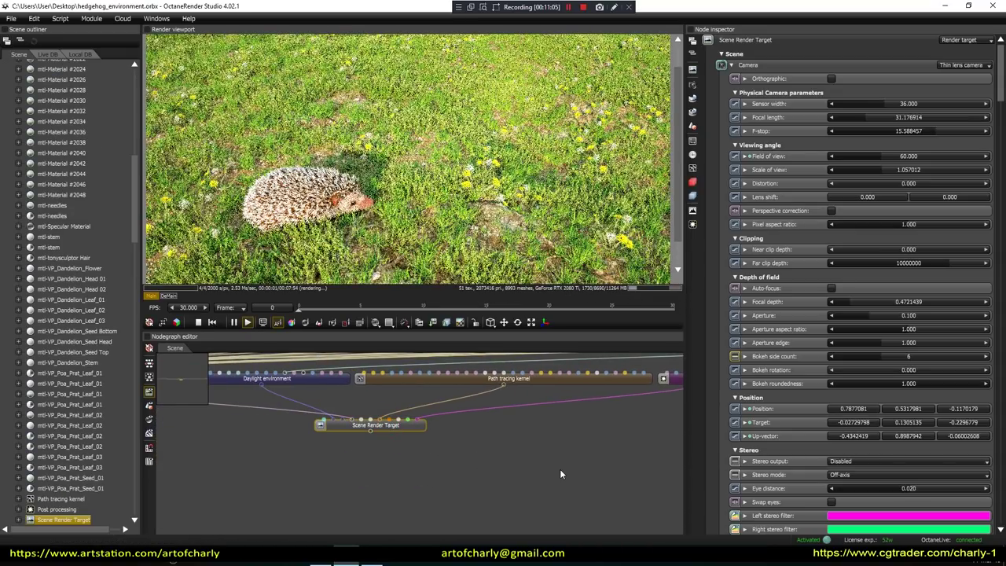
left_click(291, 322)
left_click(310, 199)
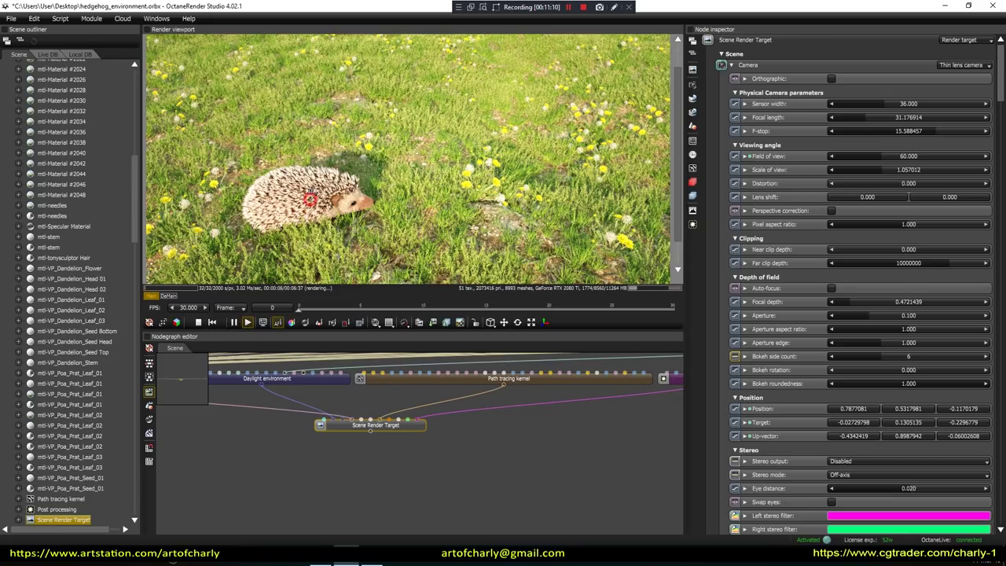
left_click(310, 200)
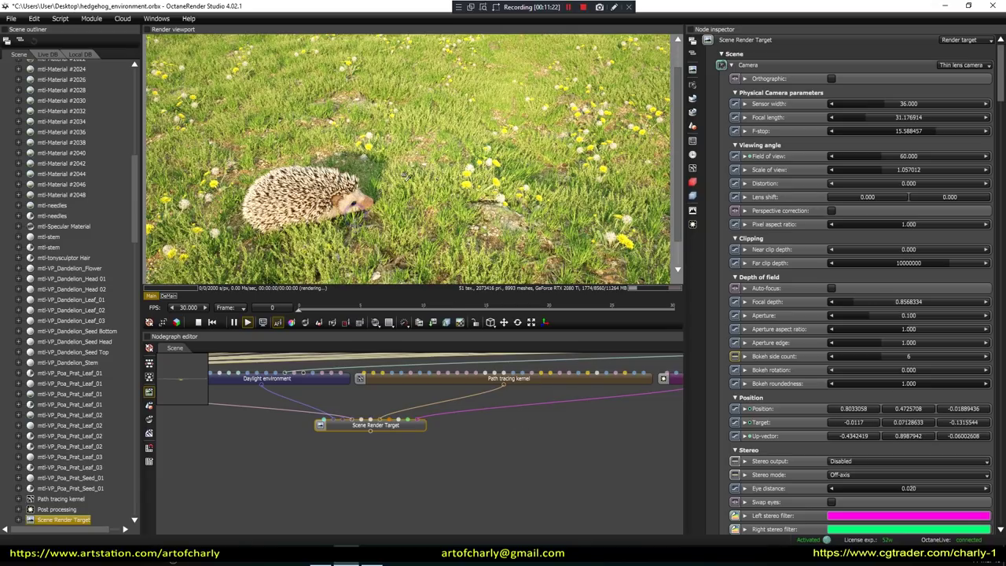
Pan, orbit and zoom the camera low over the grass with the hedgehog upper right.
left_click(407, 176)
mouse_move(307, 197)
right_mouse_down()
mouse_move(370, 175)
mouse_move(389, 146)
right_mouse_up()
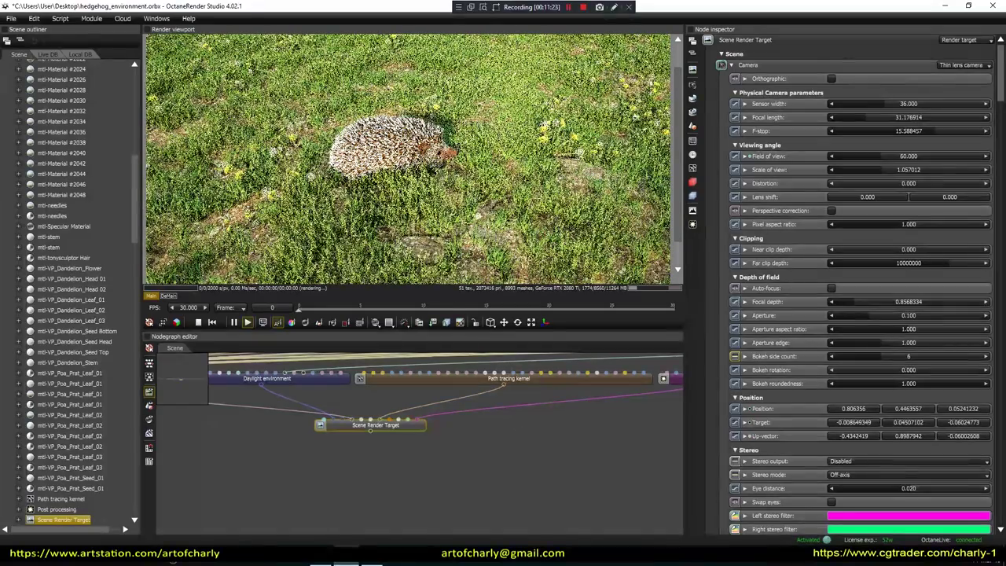
right_click_drag(431, 170, 403, 190)
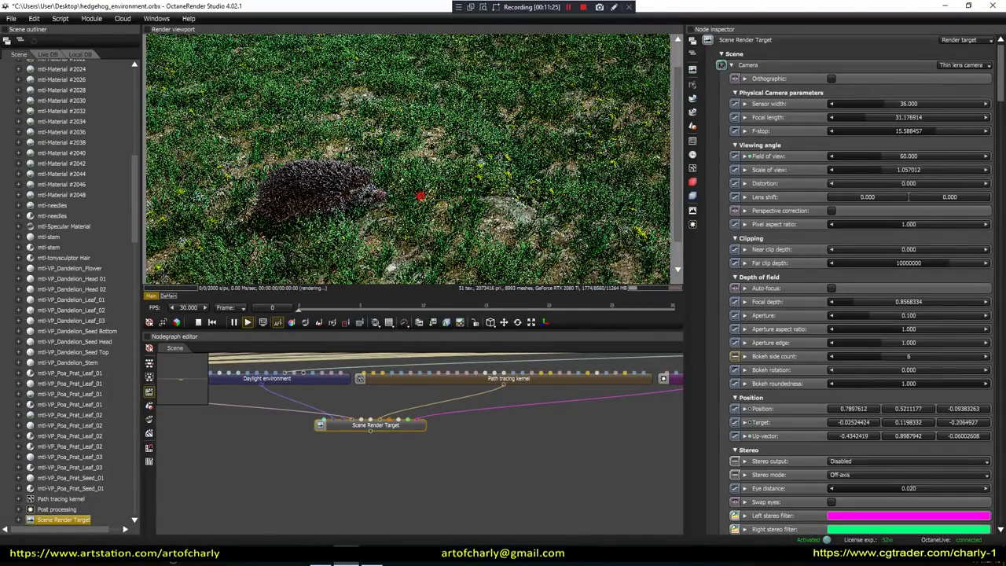
left_click_drag(407, 191, 503, 158)
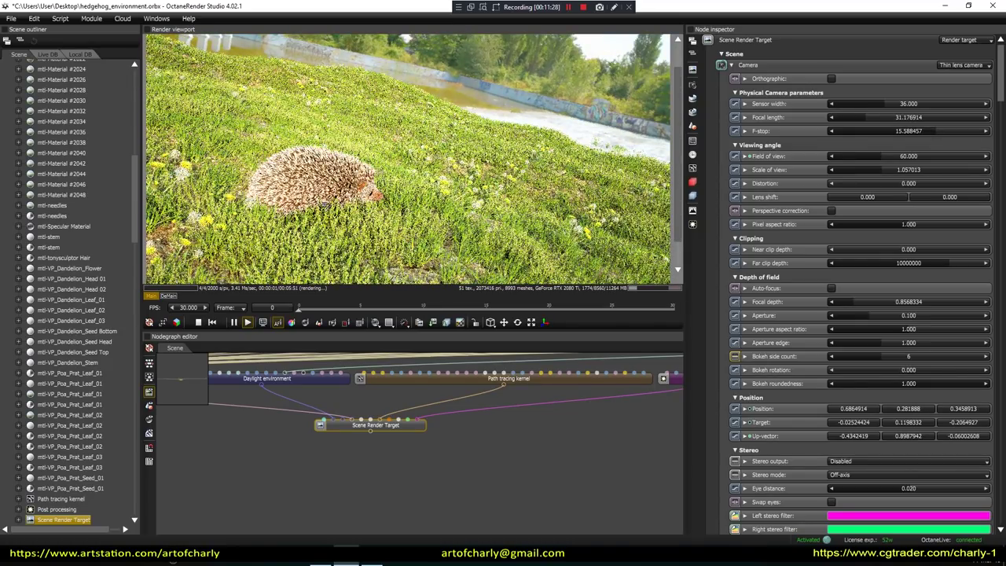
scroll(326, 208, "up", 2)
scroll(326, 208, "up", 3)
scroll(312, 207, "up", 1)
scroll(303, 212, "up", 2)
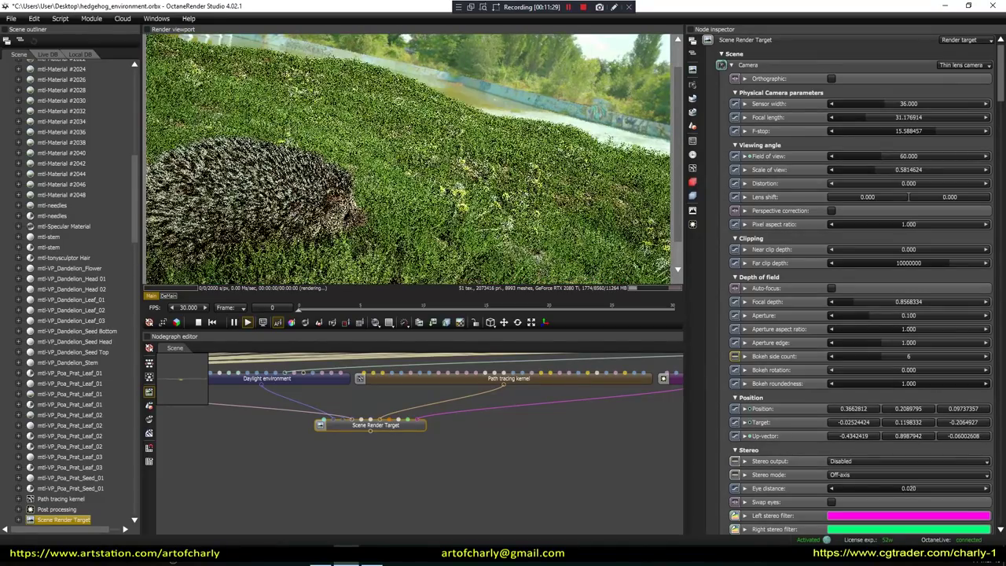
scroll(296, 222, "up", 1)
scroll(330, 212, "down", 2)
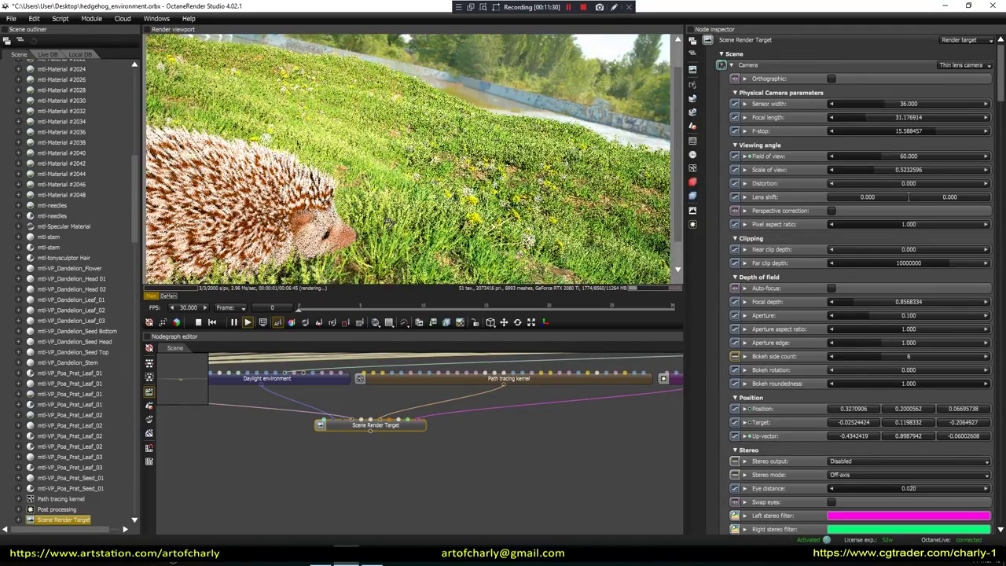
mouse_move(330, 228)
middle_mouse_down()
mouse_move(353, 184)
mouse_move(436, 145)
mouse_move(432, 202)
middle_mouse_up()
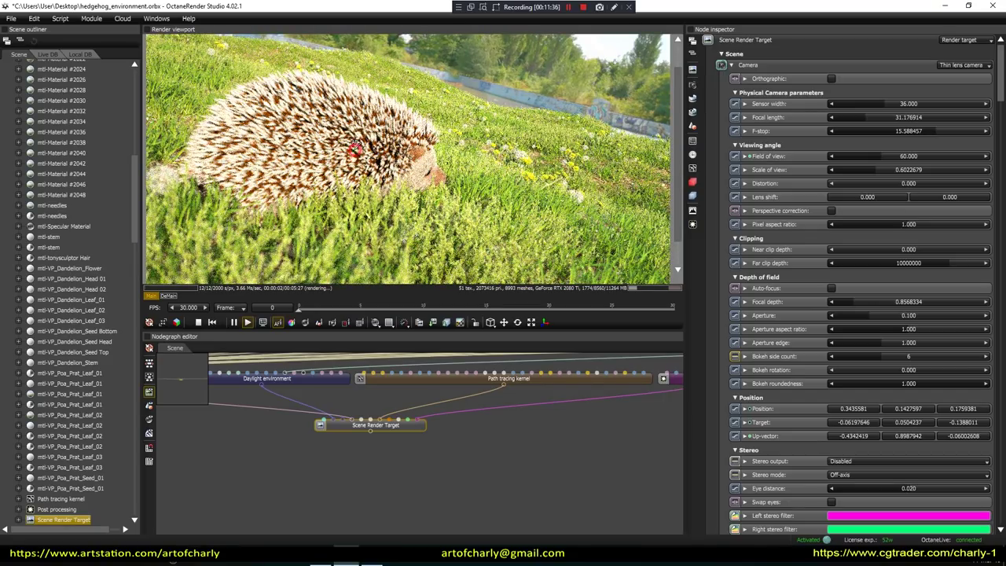
Refocus on the hedgehog at depth 0.3553634 and swing the camera toward the hillside.
left_click(355, 150)
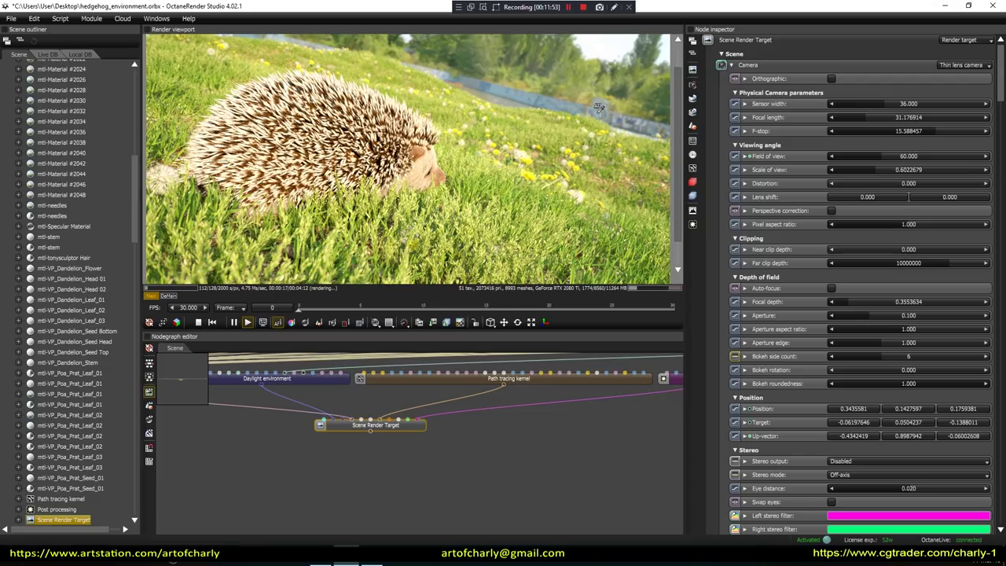
left_click(522, 185)
mouse_move(522, 185)
left_mouse_down()
mouse_move(393, 181)
mouse_move(297, 135)
mouse_move(550, 139)
mouse_move(430, 190)
mouse_move(330, 198)
mouse_move(388, 183)
left_mouse_up()
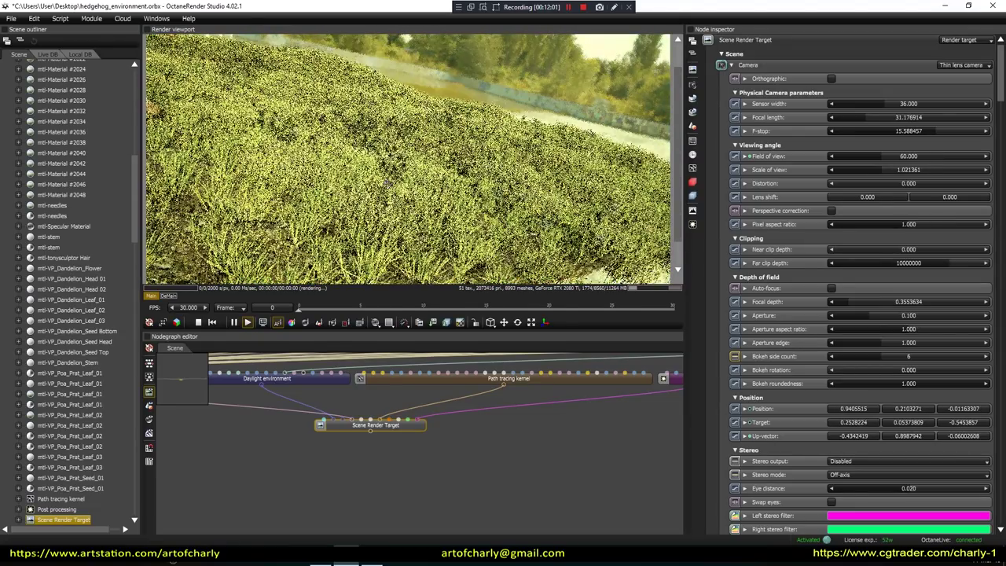
Dolly close to the yellow dandelions and focus on one, giving focal depth 0.1629148.
scroll(387, 183, "up", 2)
scroll(387, 182, "up", 2)
scroll(387, 182, "up", 2)
scroll(387, 182, "up", 2)
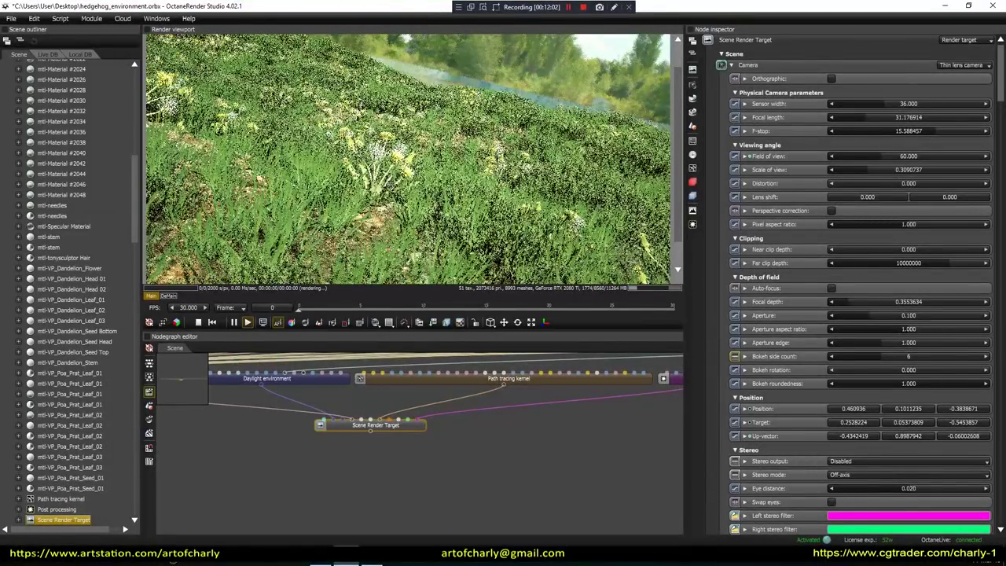
scroll(388, 182, "up", 2)
scroll(387, 183, "up", 1)
scroll(387, 182, "up", 2)
scroll(387, 182, "up", 1)
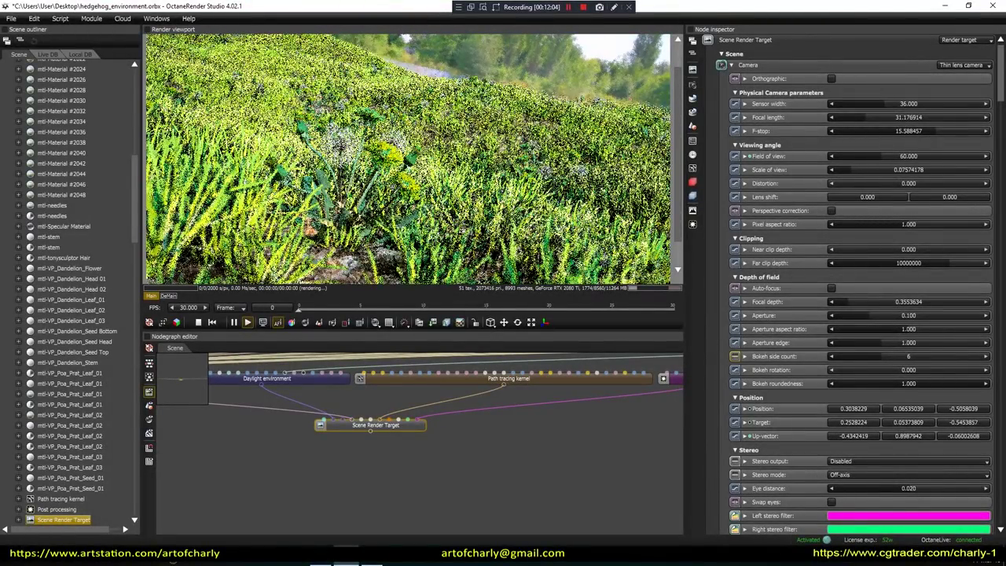
scroll(409, 182, "up", 2)
scroll(408, 181, "up", 2)
scroll(408, 182, "up", 1)
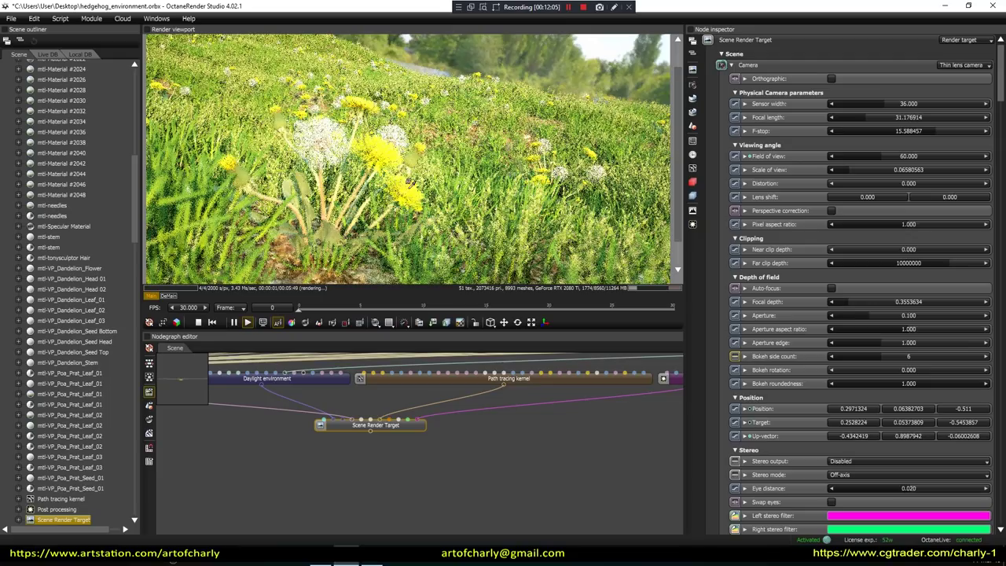
left_click(382, 151)
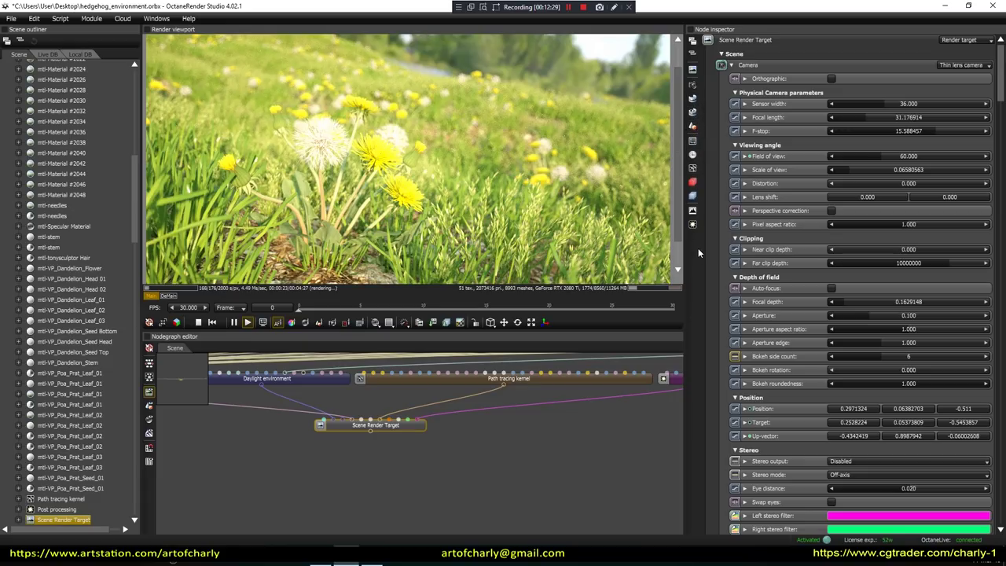
Enable camera auto-focus and widen the aperture to 0.452 to blur the background.
left_click(831, 288)
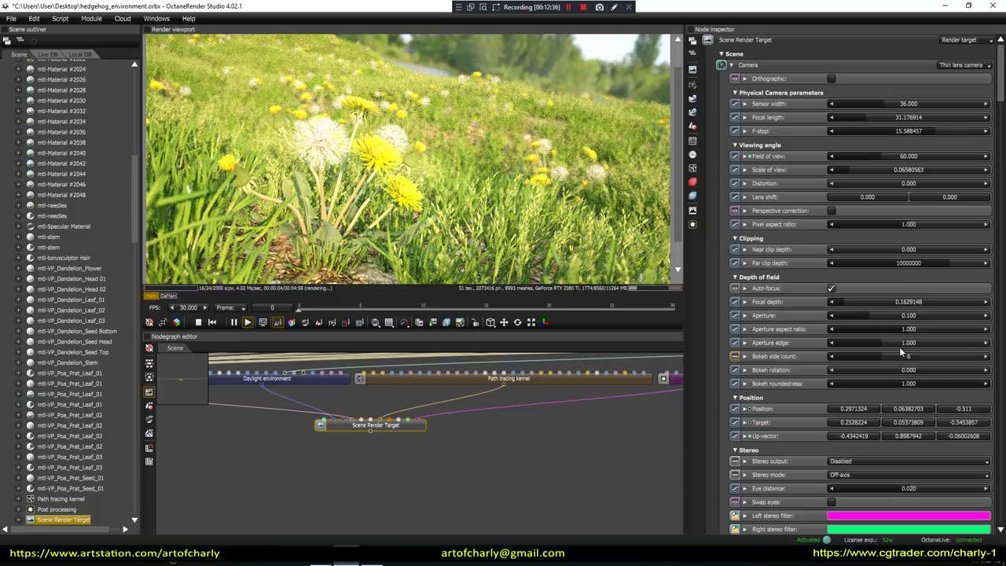
mouse_move(881, 313)
left_mouse_down()
mouse_move(916, 315)
mouse_move(895, 314)
left_mouse_up()
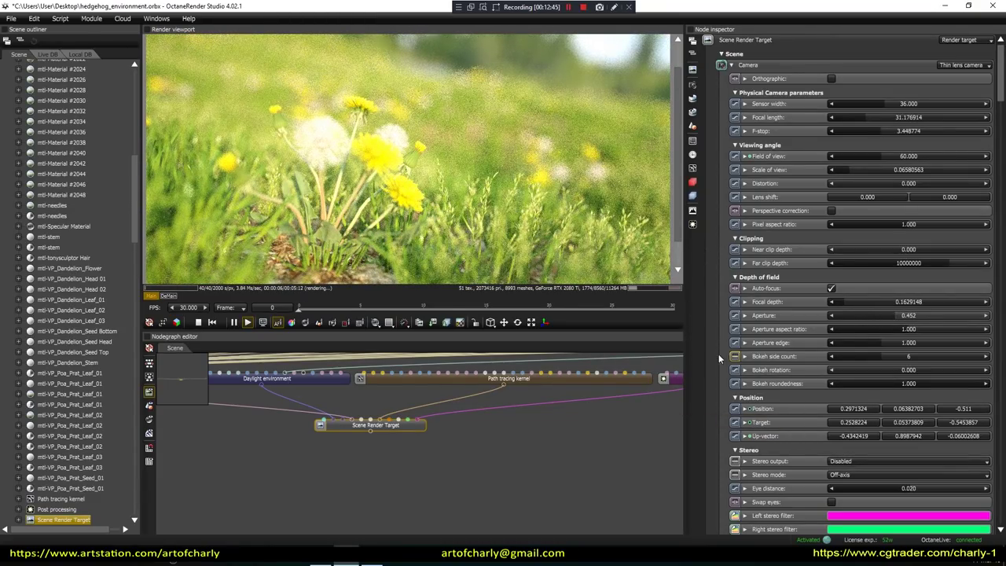
Set the daylight sun direction to 1.000, 0.311, 0.3427808 for lower, warmer light.
scroll(710, 359, "down", 5)
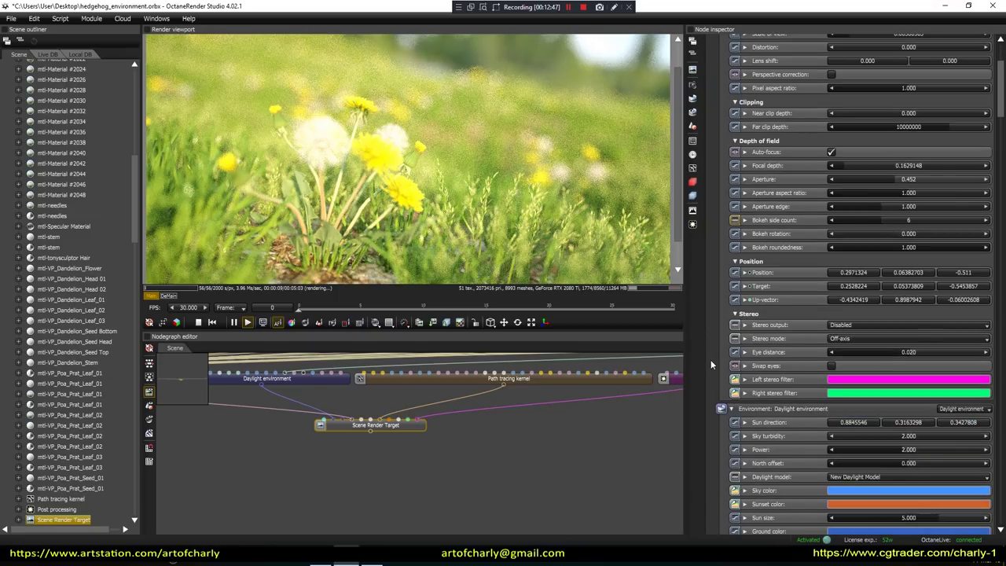
scroll(710, 359, "down", 4)
scroll(710, 359, "down", 1)
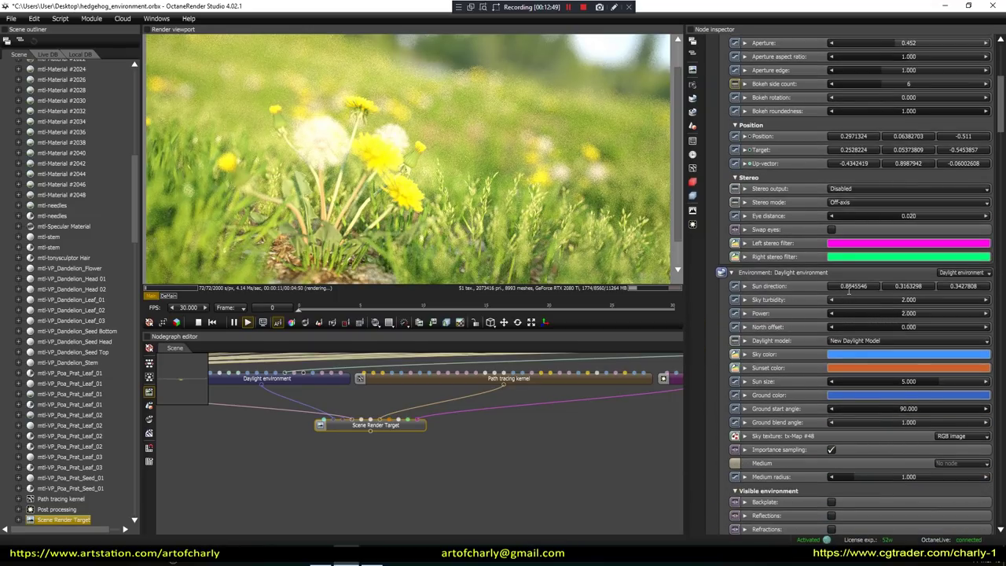
type("0.886")
key("Return")
left_click_drag(853, 286, 872, 286)
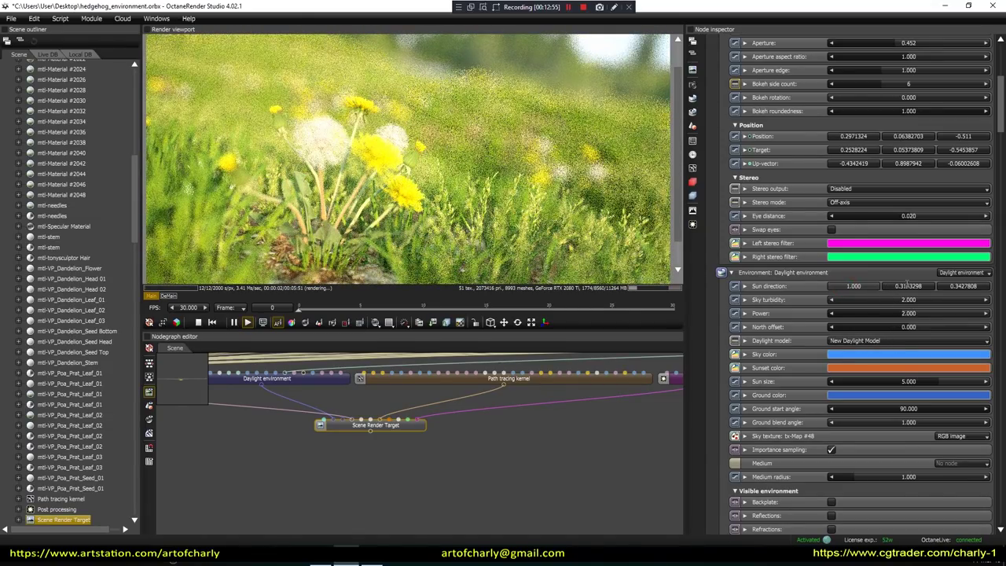
mouse_move(908, 286)
left_mouse_down()
mouse_move(919, 286)
mouse_move(770, 437)
left_mouse_up()
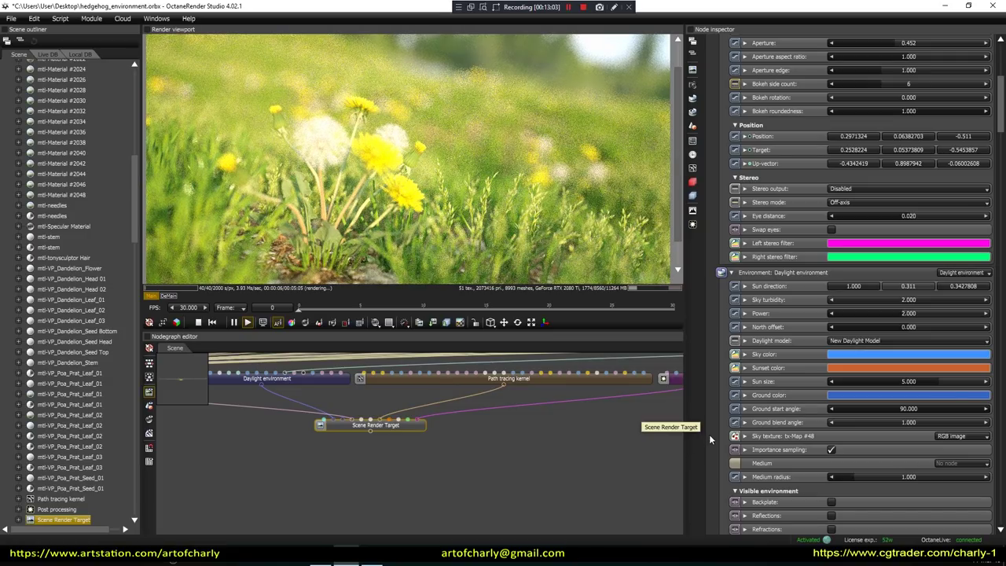
scroll(714, 433, "down", 2)
scroll(714, 433, "down", 5)
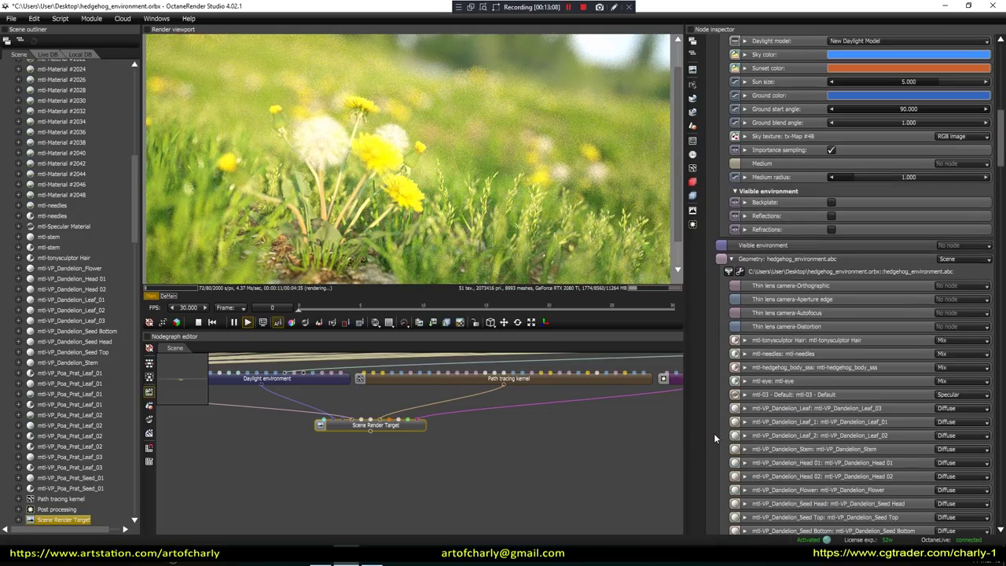
scroll(713, 433, "up", 9)
scroll(714, 433, "up", 3)
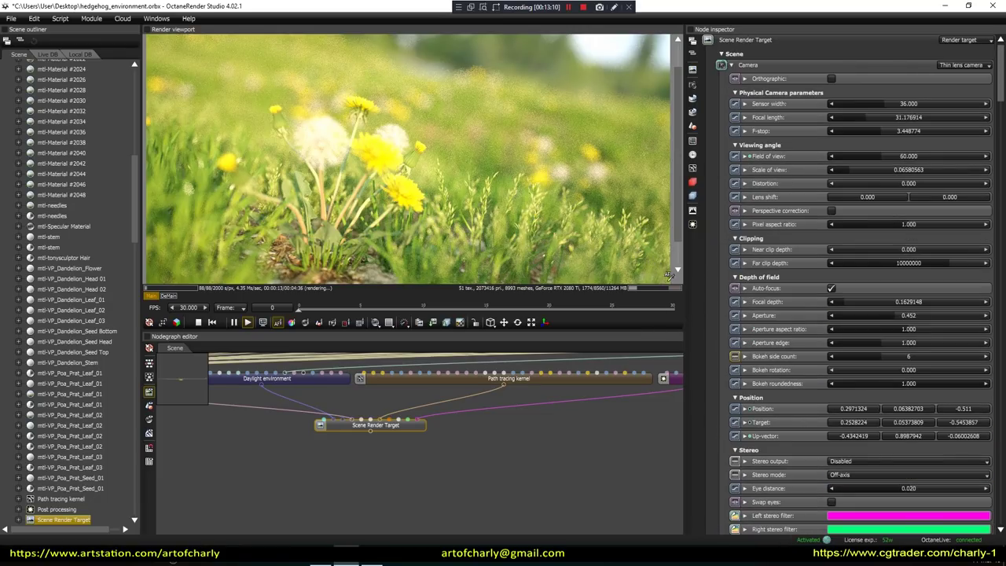
Enable post-processing bloom 1.000 and glare 0.100, refocus on the dandelion, then show imager settings.
left_click(693, 225)
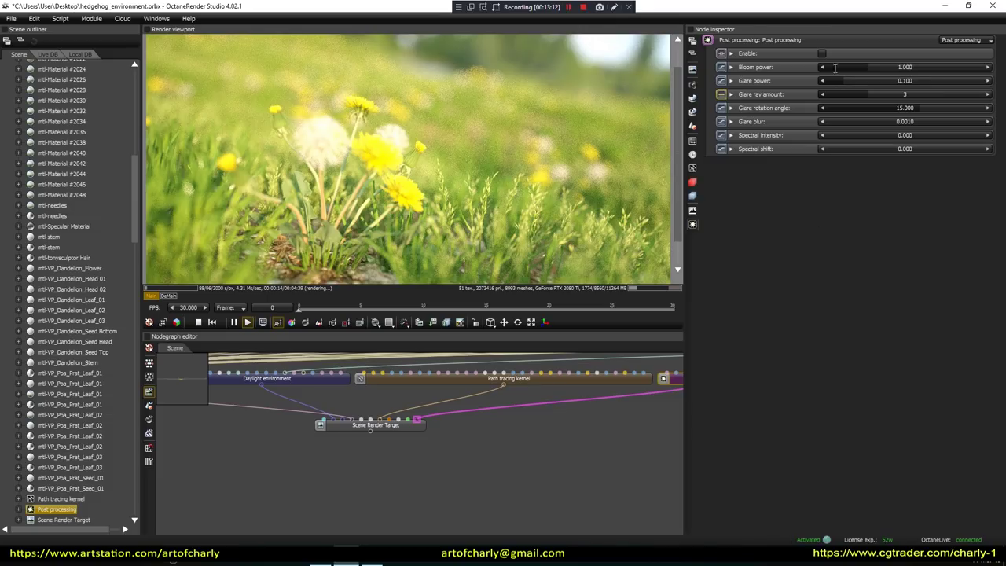
left_click(822, 54)
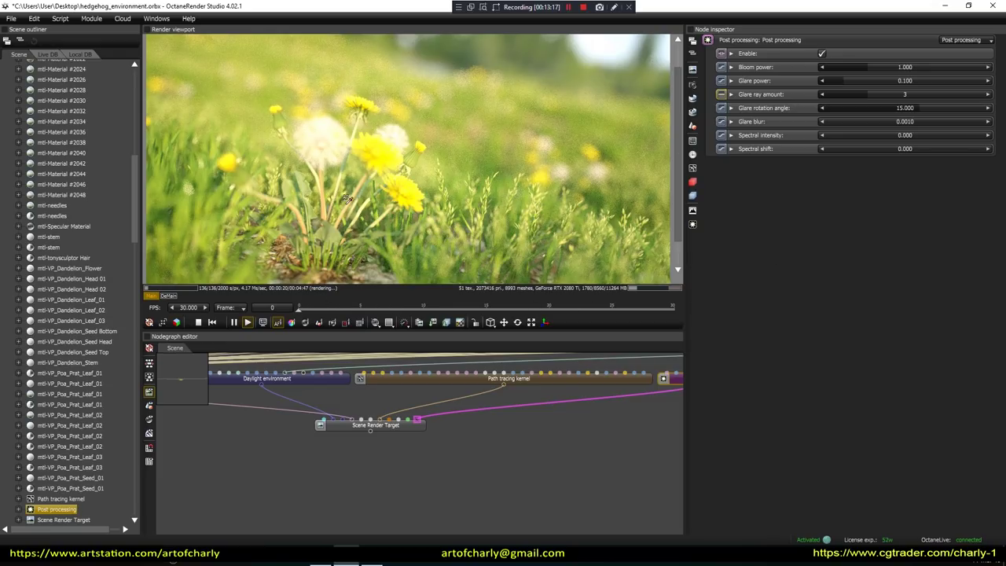
left_click(376, 148)
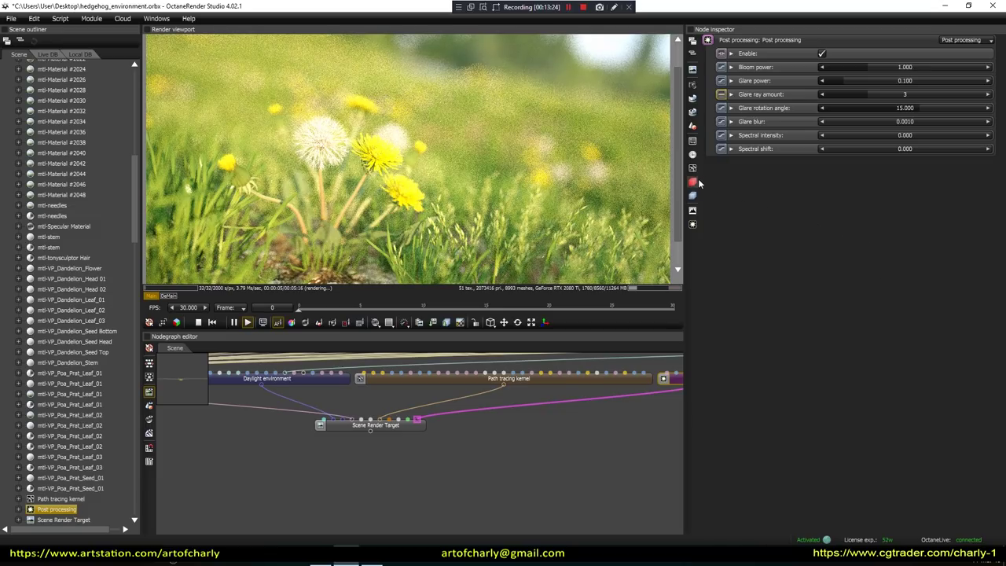
left_click(693, 211)
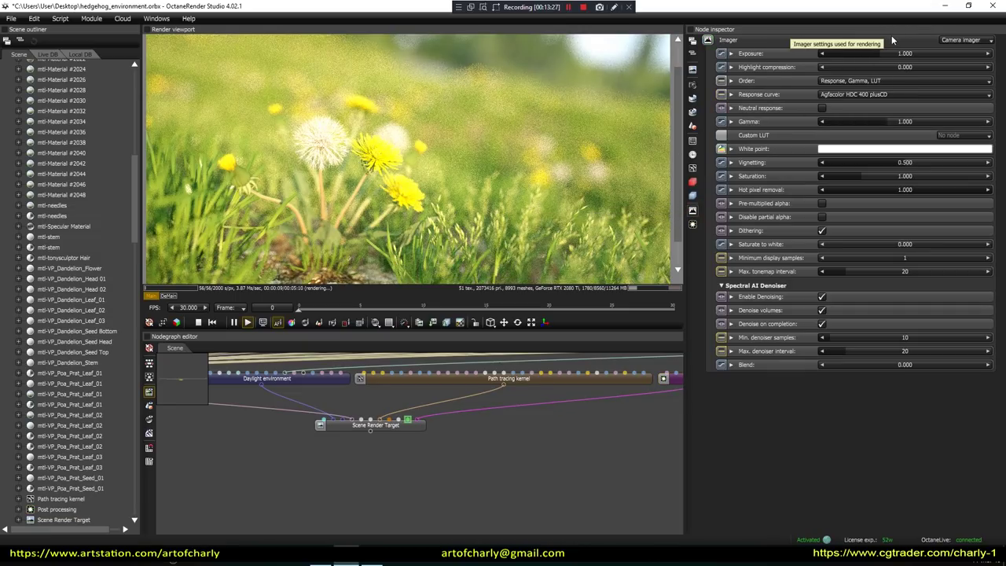
Lower the exposure to about 0.6 and compare the denoised and main render views.
left_click_drag(875, 50, 873, 53)
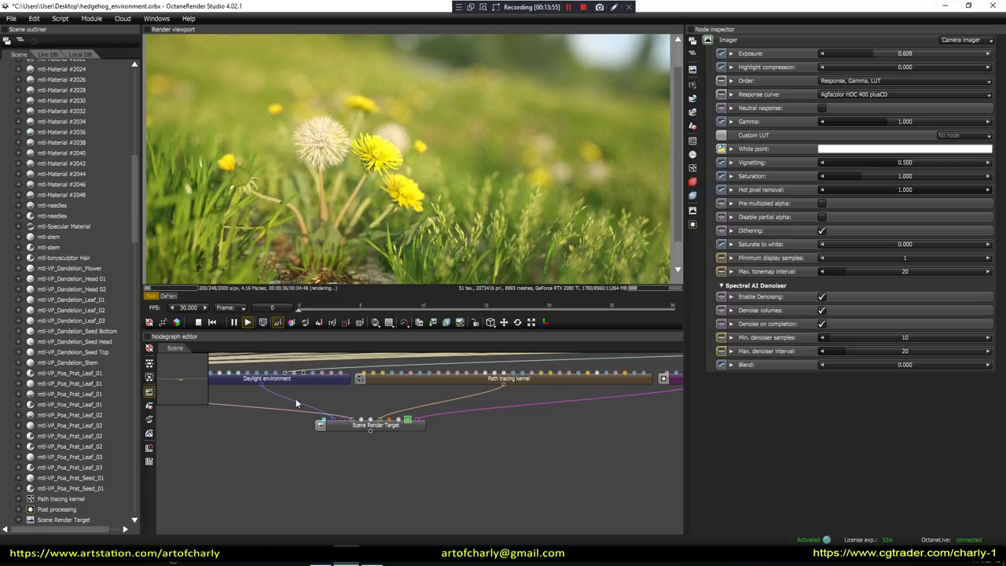
left_click(172, 296)
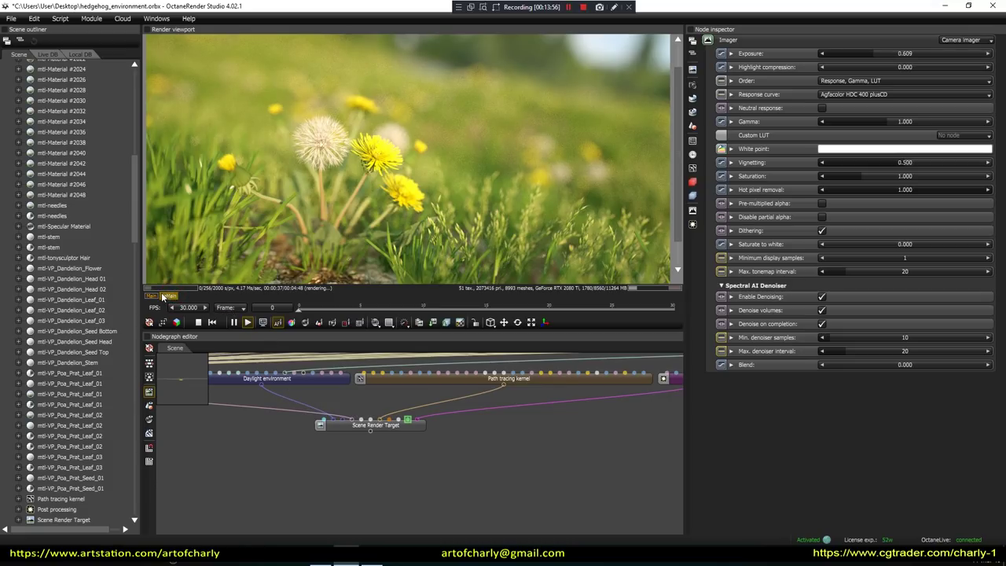
left_click(155, 297)
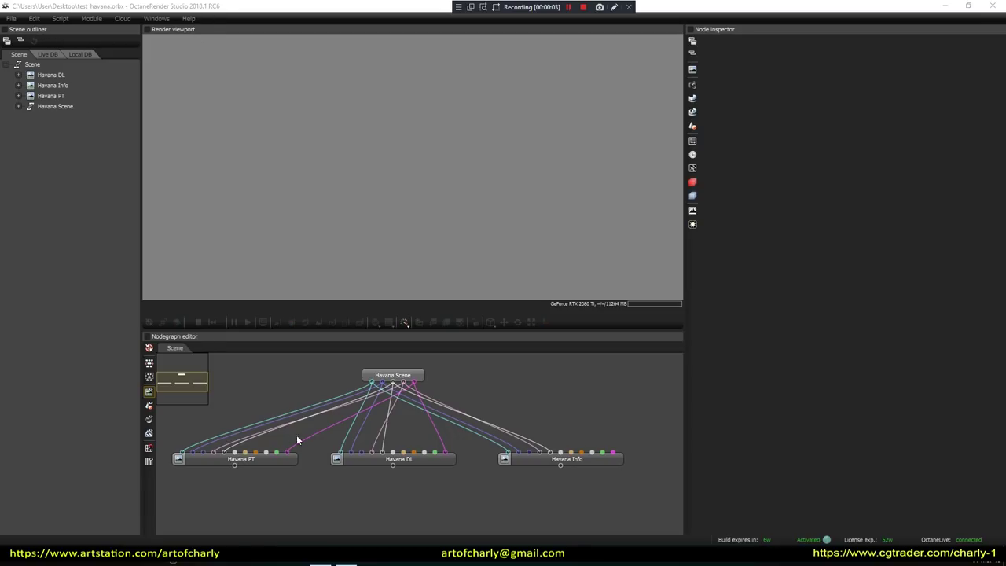
Render the Havana PT target, path-tracing the dusk plaza toward 2000 samples.
left_click(260, 461)
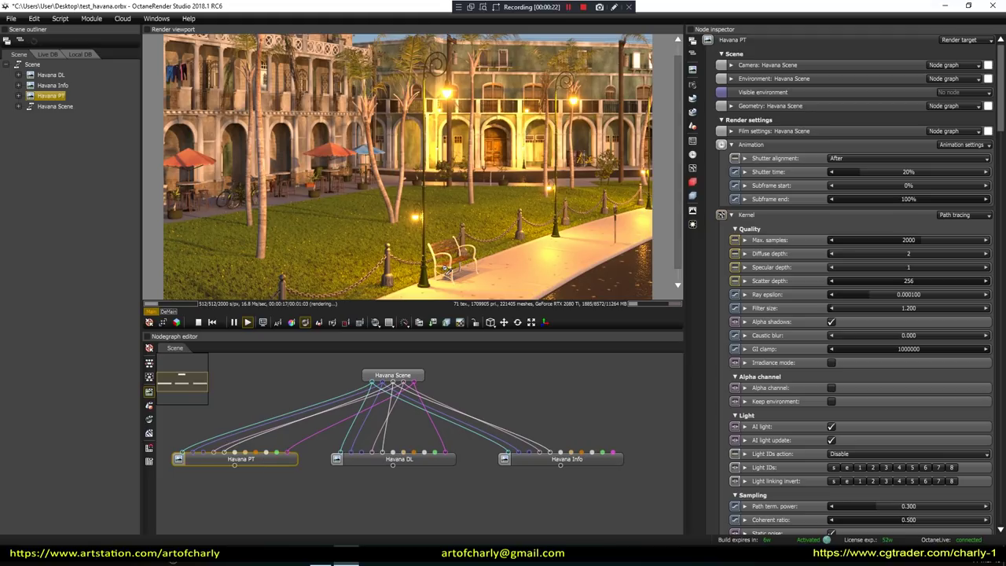
Orbit the camera to frame the bench and green lamppost, then inspect its metallic material.
mouse_move(446, 269)
left_mouse_down()
mouse_move(389, 120)
mouse_move(368, 181)
mouse_move(494, 184)
mouse_move(514, 199)
mouse_move(414, 211)
left_mouse_up()
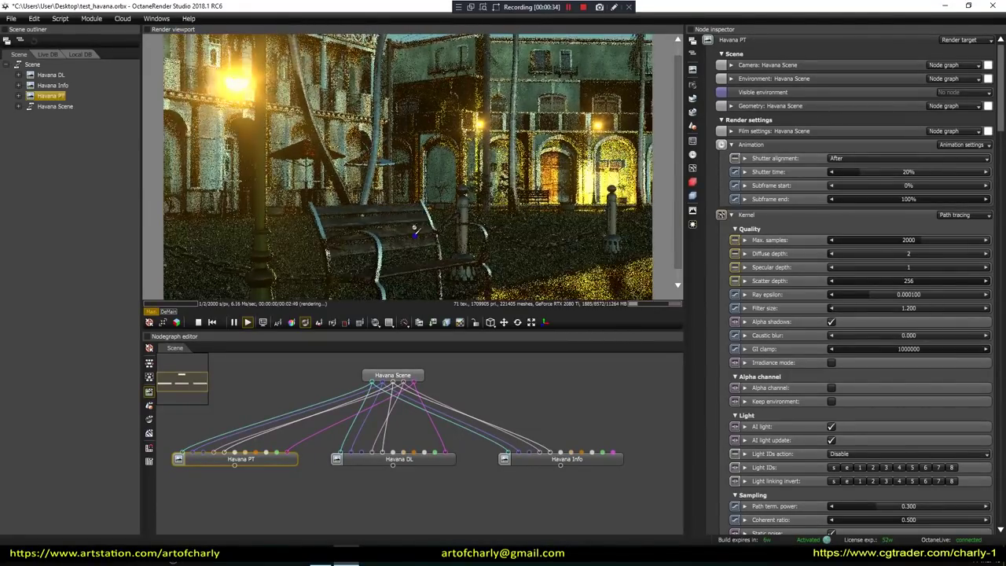
left_click_drag(414, 210, 487, 206)
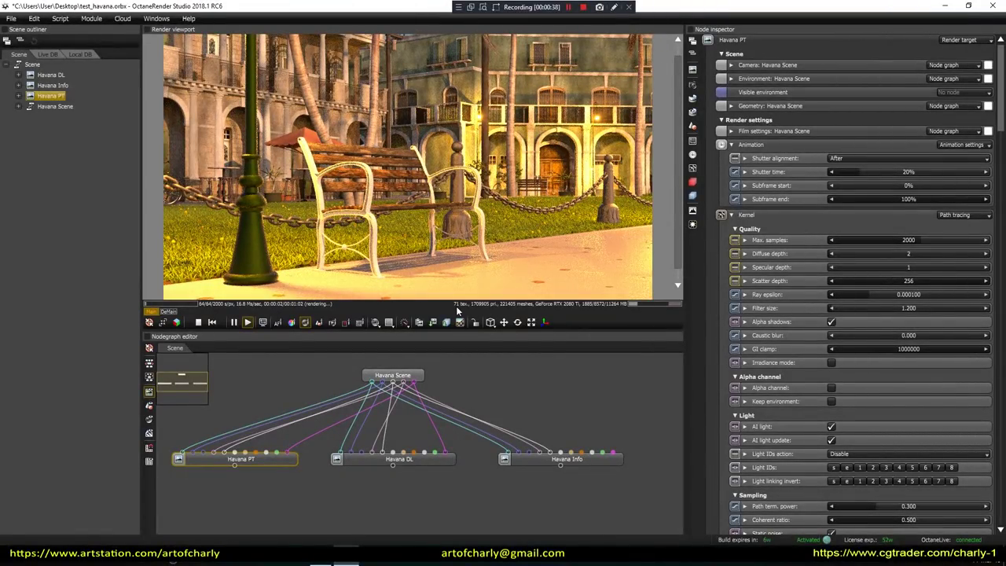
left_click(239, 239)
Pick a new focus point in the Havana render and review post-processing and imager settings.
left_click(279, 322)
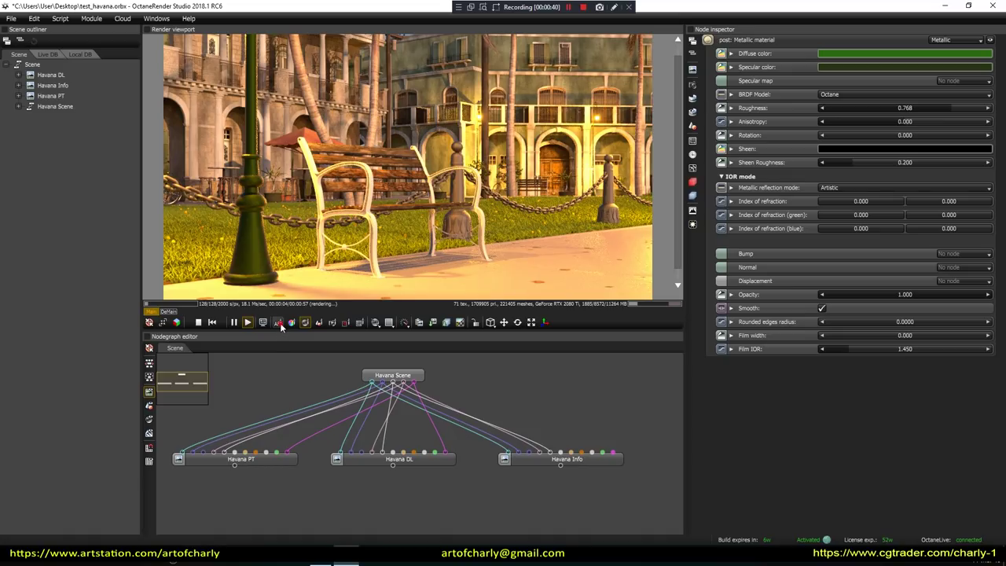
left_click(248, 235)
left_click(692, 225)
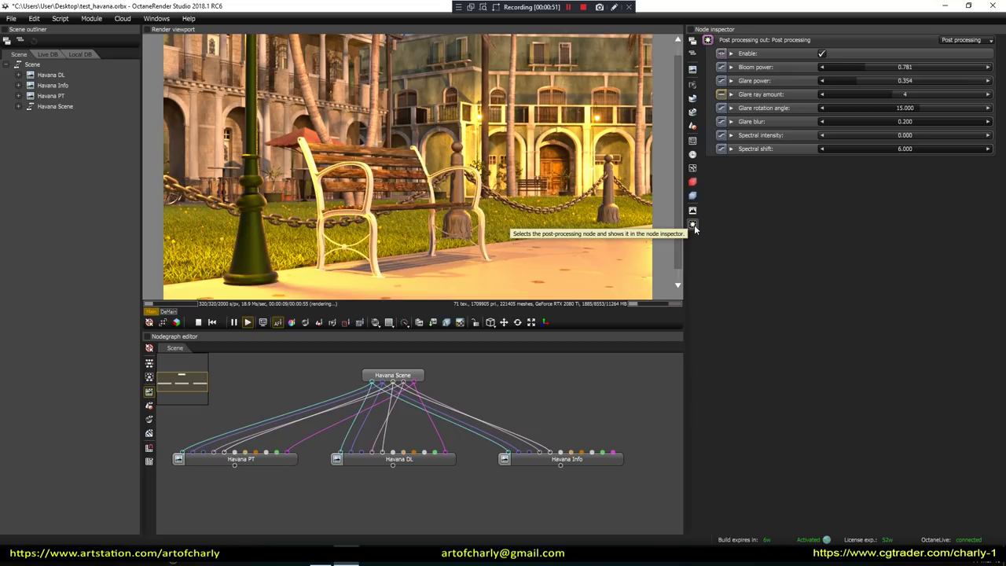
left_click(693, 212)
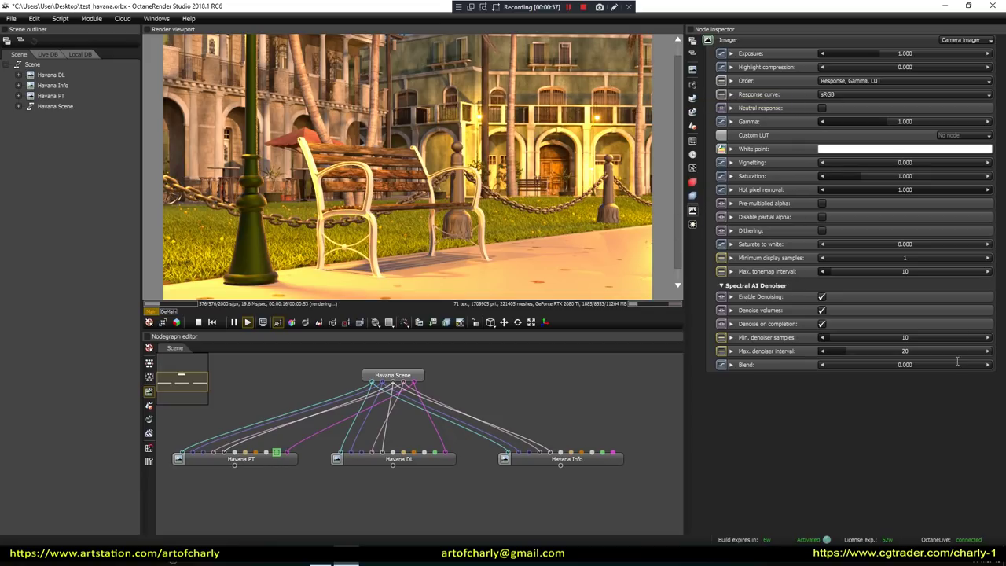
Browse render passes, kernel, animation and film settings, ending on the thin lens camera (aperture 0.238, focal depth 4.18).
left_click(692, 183)
left_click(693, 189)
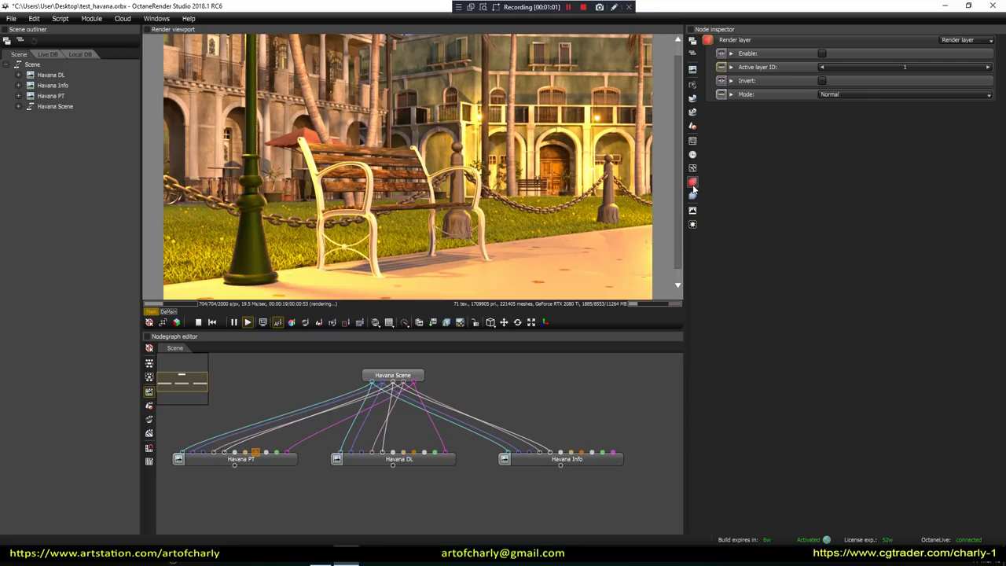
left_click(696, 169)
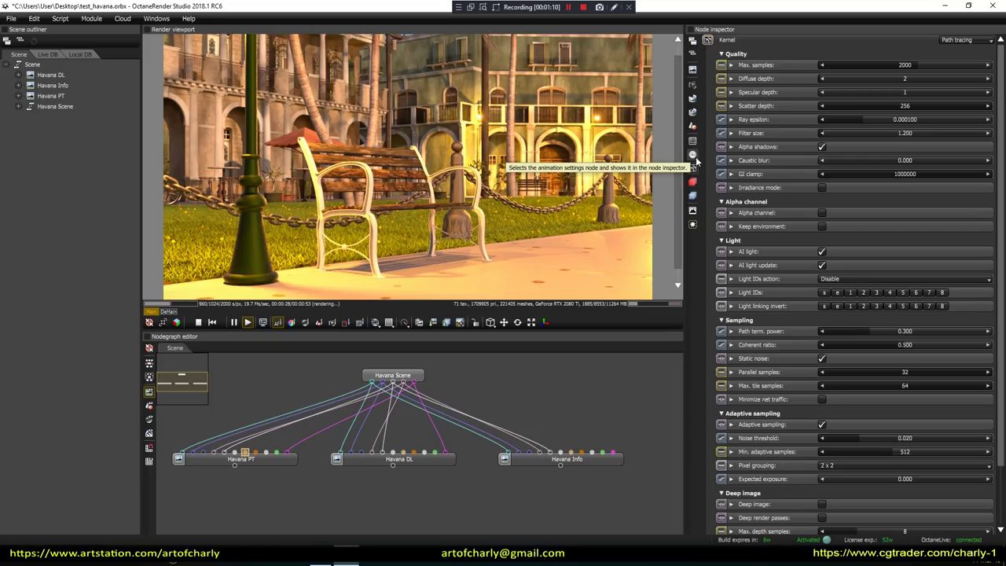
left_click(695, 158)
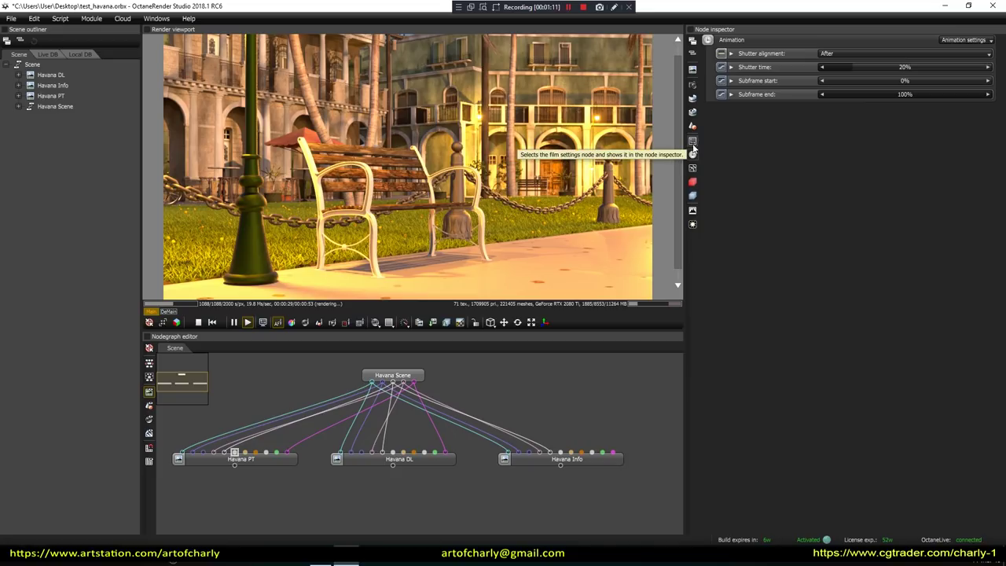
left_click(693, 128)
left_click(693, 125)
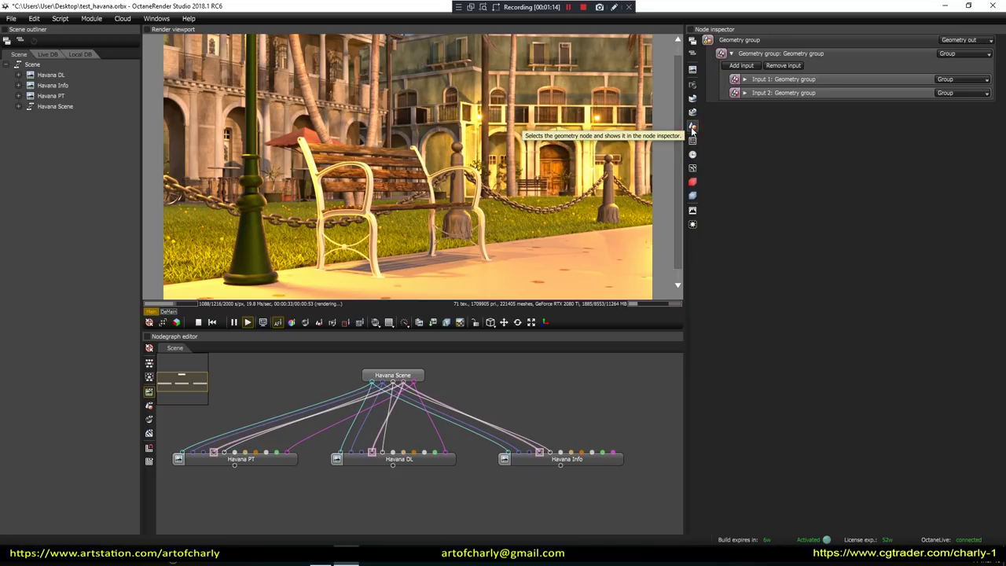
left_click(692, 98)
left_click(692, 89)
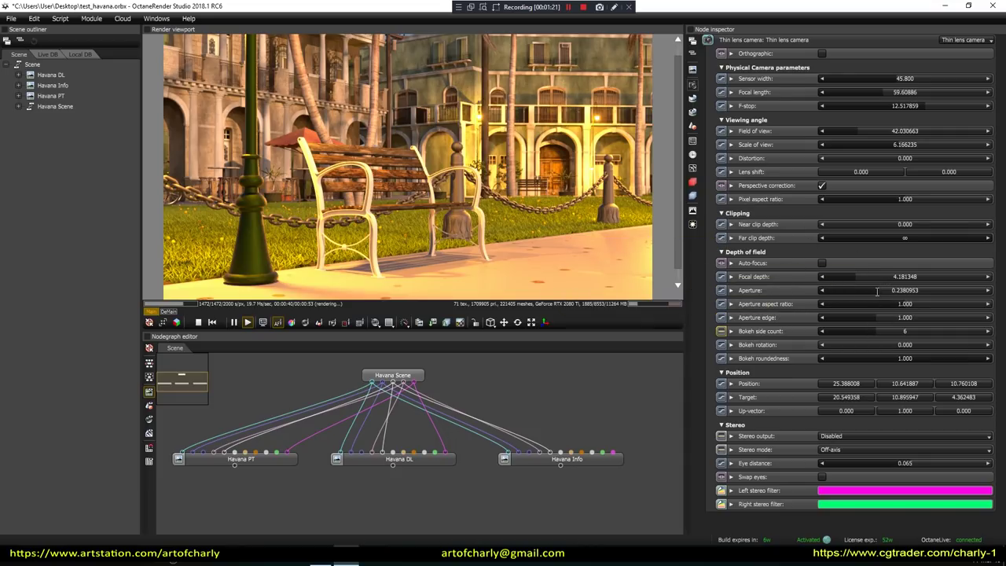
Raise the Havana camera aperture to 12.5, focus on the bench at depth 5.59, and set bokeh sides to 4.
left_click_drag(877, 291, 952, 289)
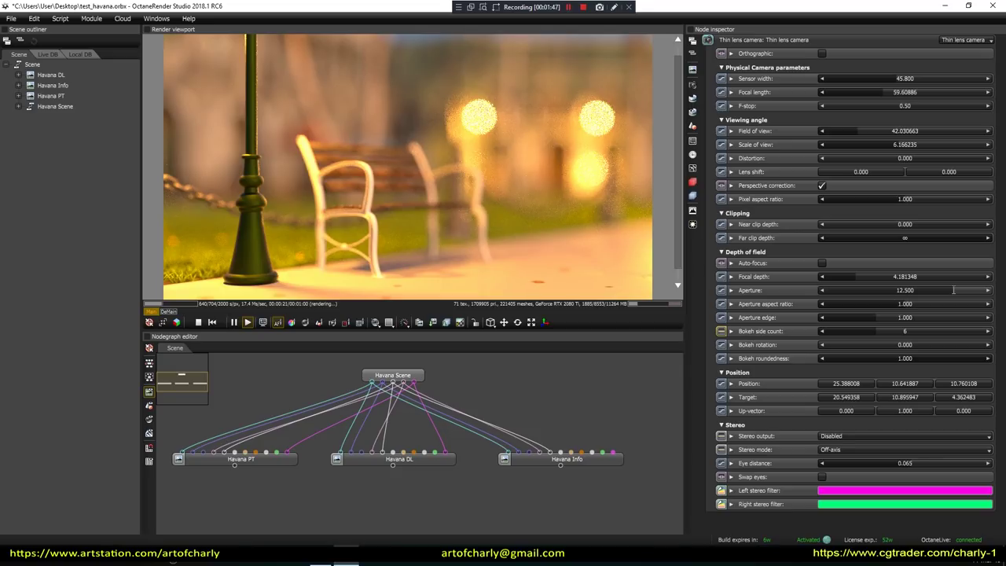
left_click(291, 322)
left_click(531, 118)
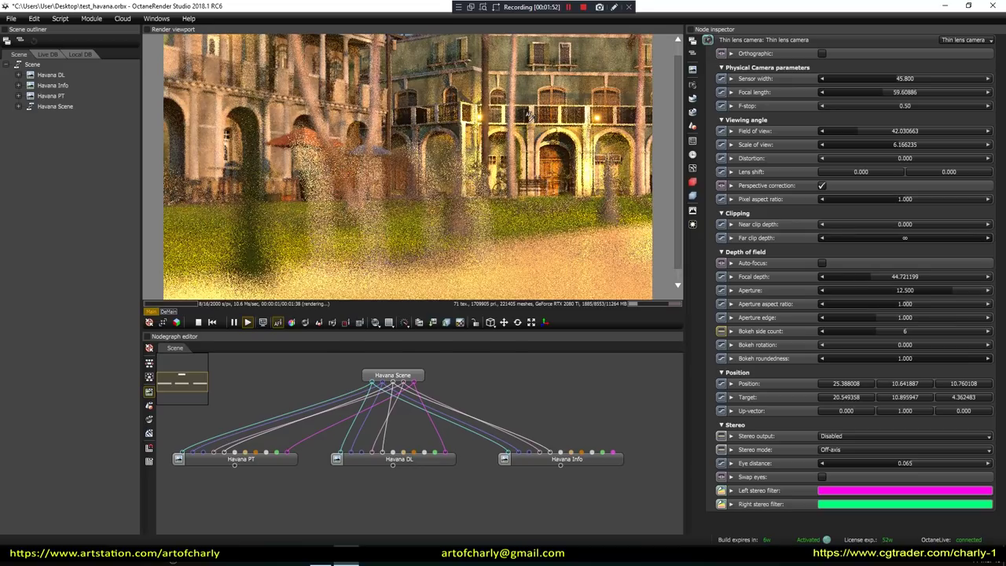
left_click(477, 204)
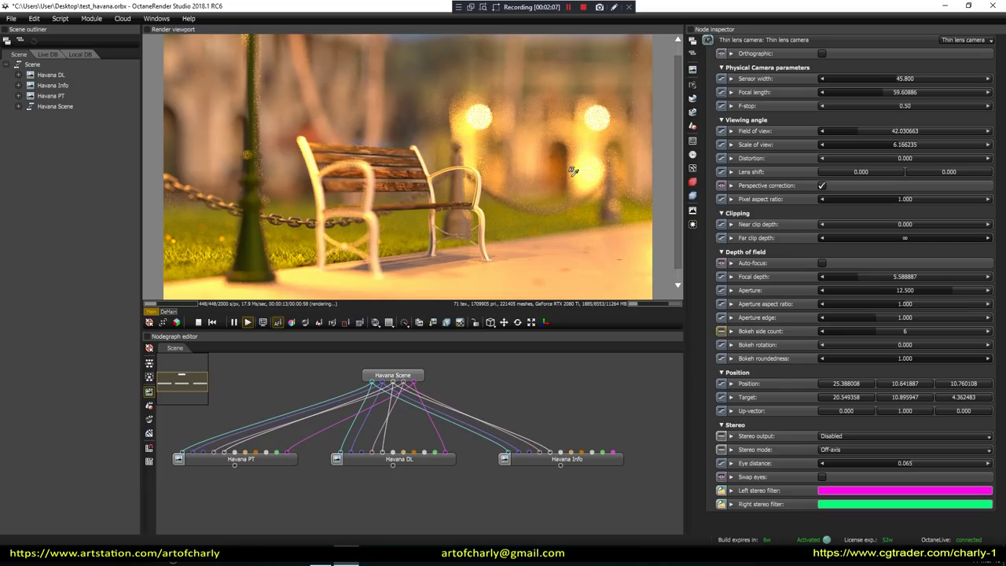
left_click_drag(879, 334, 842, 328)
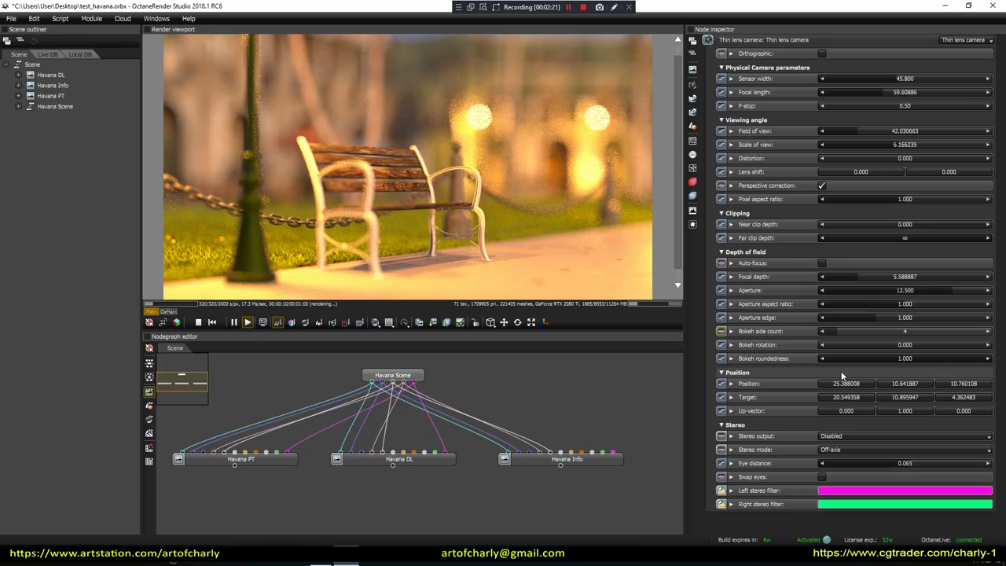
In the Havana post-processing settings, set bloom power to 0.237 and glare power to 3.730.
left_click(691, 226)
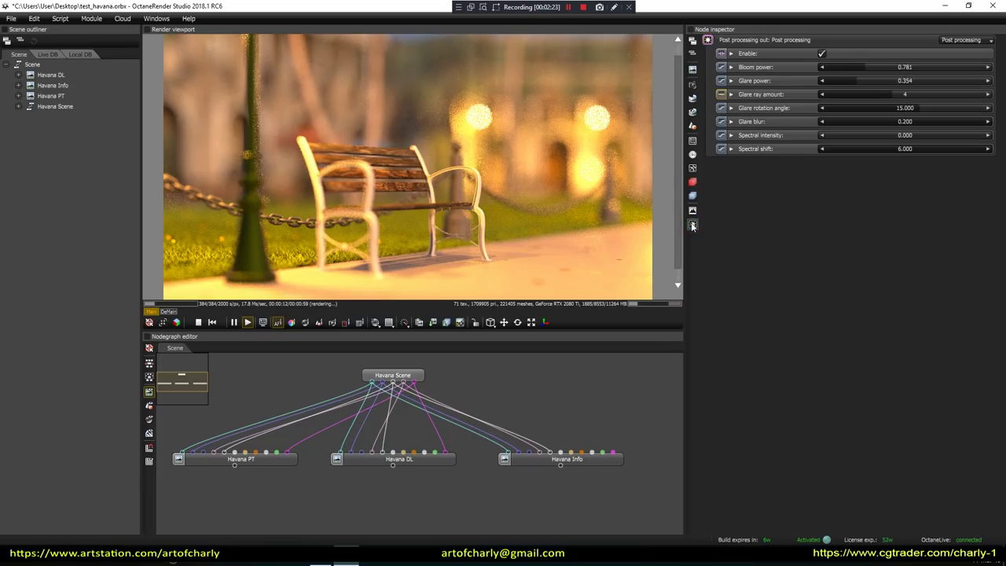
left_click(847, 68)
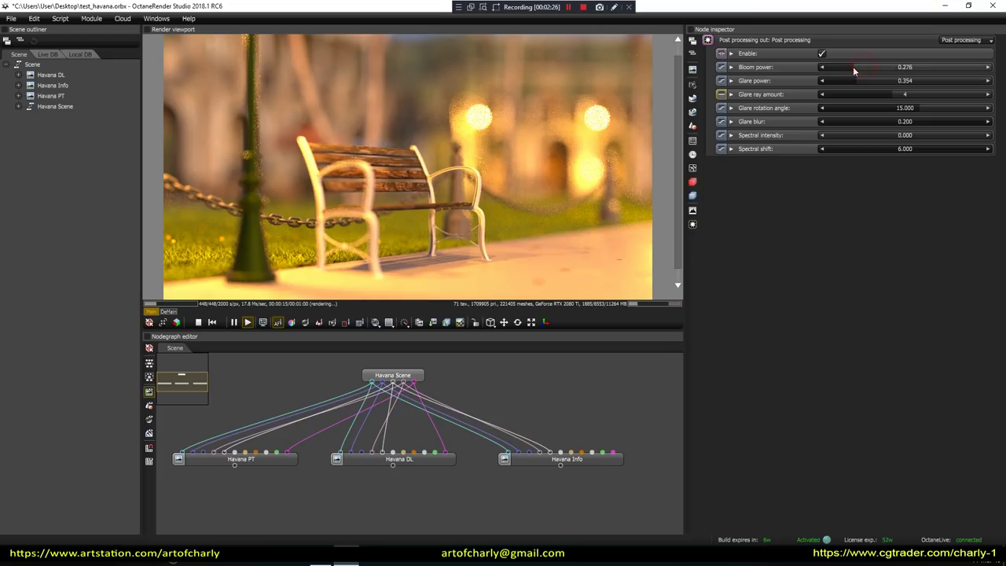
mouse_move(844, 69)
left_mouse_down()
mouse_move(884, 81)
mouse_move(859, 87)
mouse_move(884, 78)
mouse_move(928, 92)
mouse_move(873, 101)
mouse_move(900, 95)
mouse_move(946, 107)
mouse_move(831, 133)
mouse_move(859, 149)
left_mouse_up()
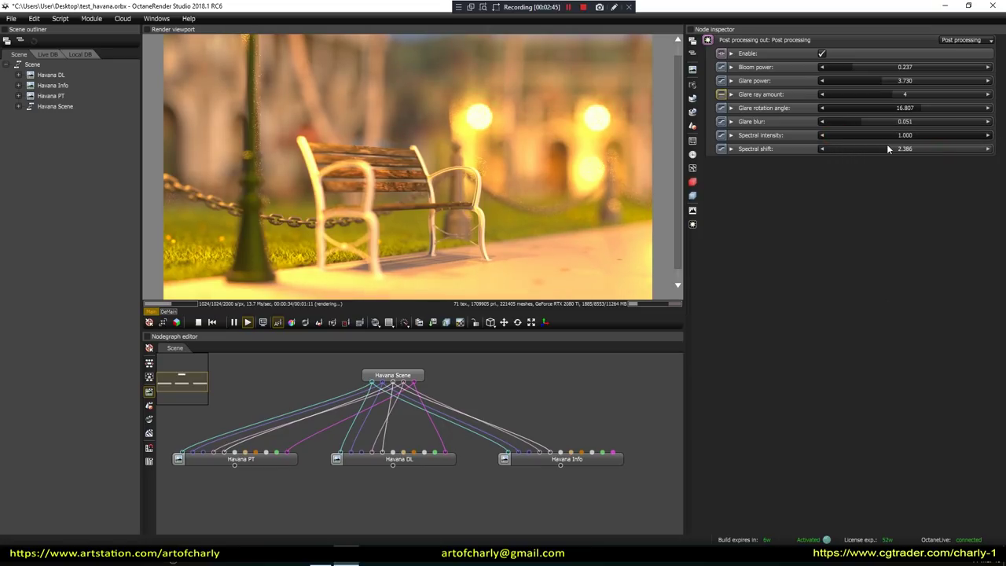